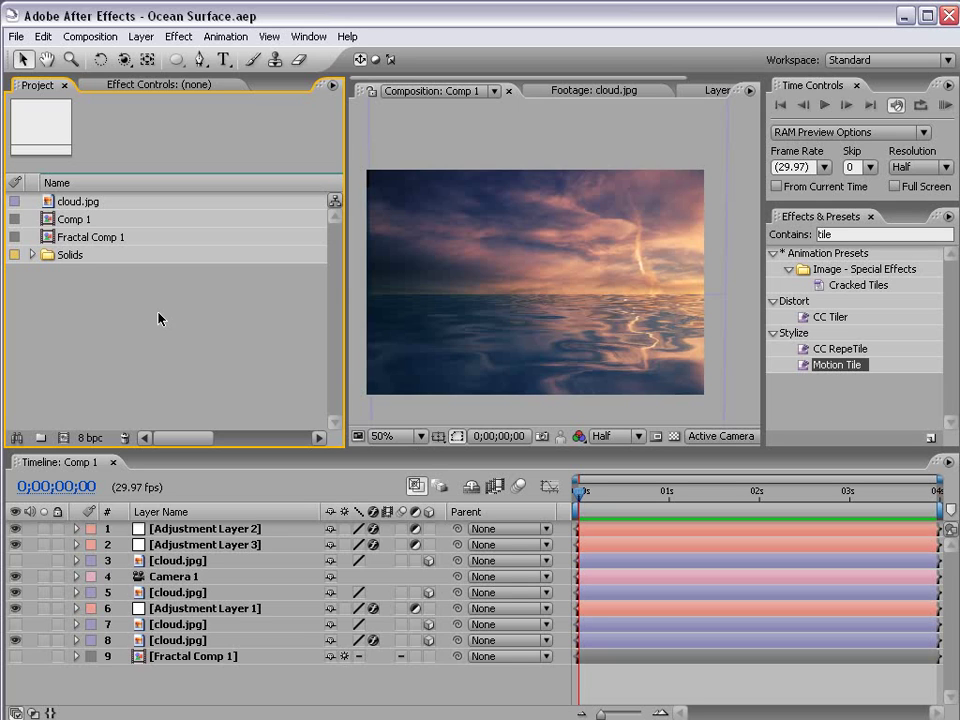
# Play a preview of the finished ocean surface animation in Comp 1 from the first frame
pyautogui.moveTo(616, 495); pyautogui.dragTo(510, 506)
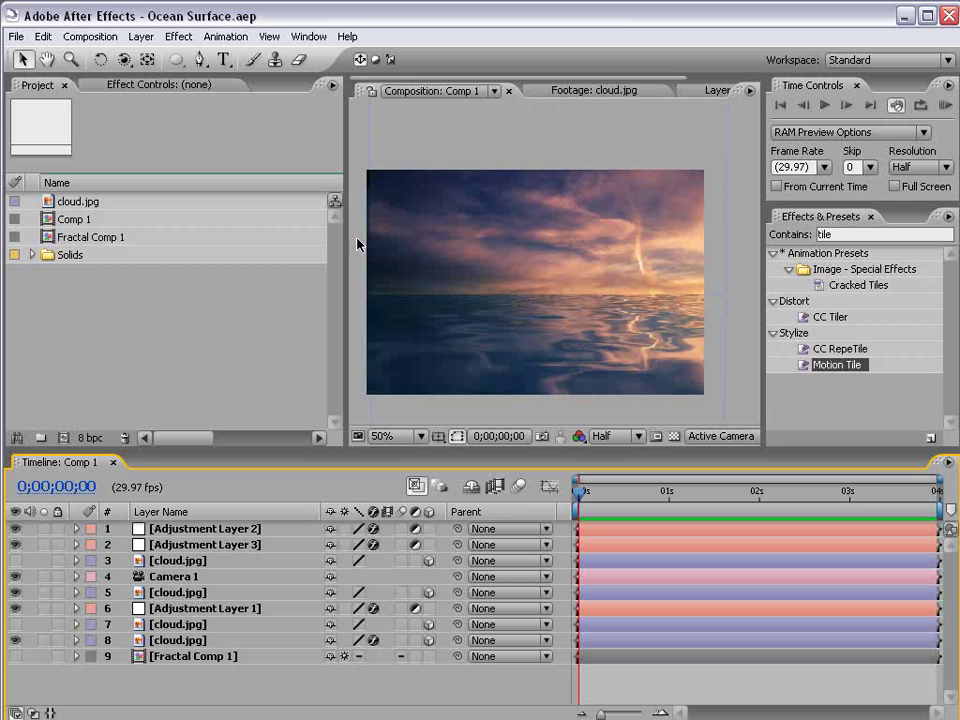
pyautogui.press('KP_0')
# Create a new composition using the NTSC DV preset
pyautogui.click(92, 36)
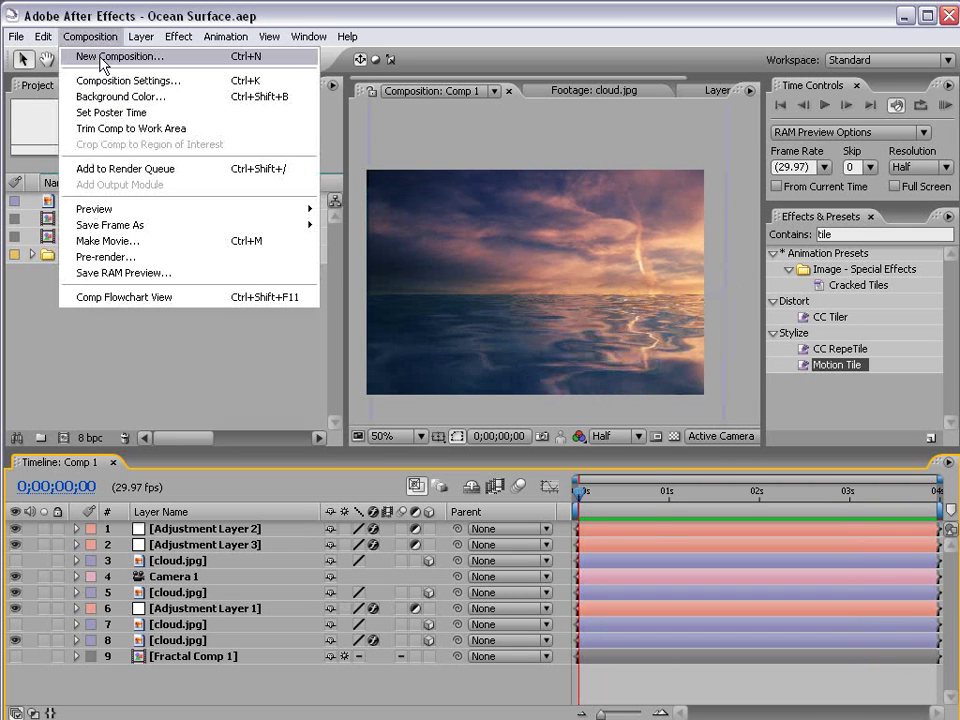
pyautogui.click(103, 58)
pyautogui.click(388, 254)
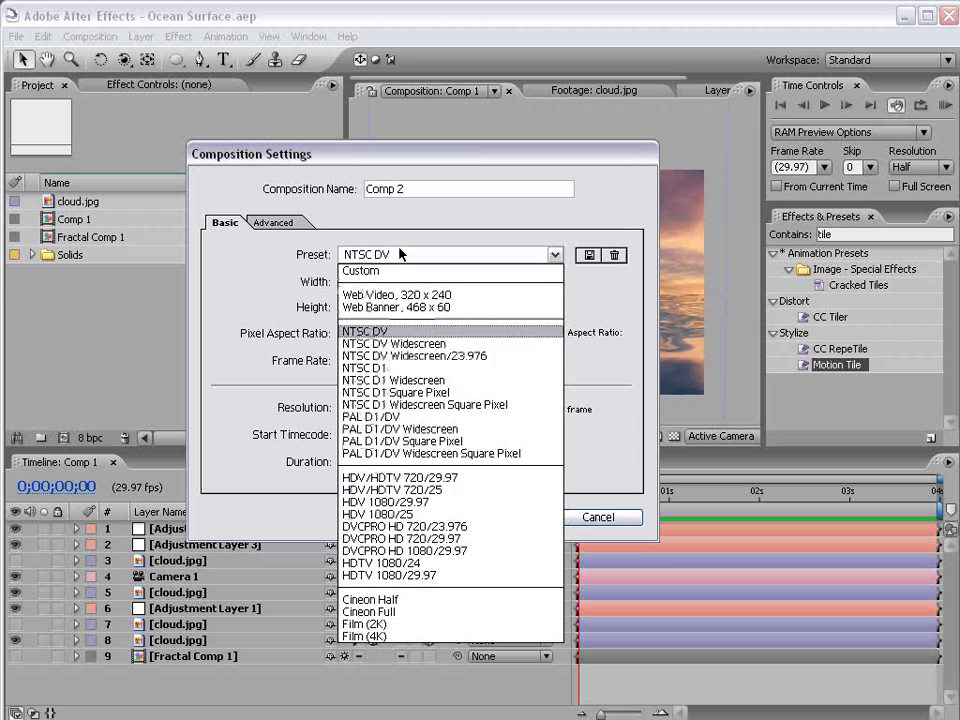
pyautogui.click(375, 332)
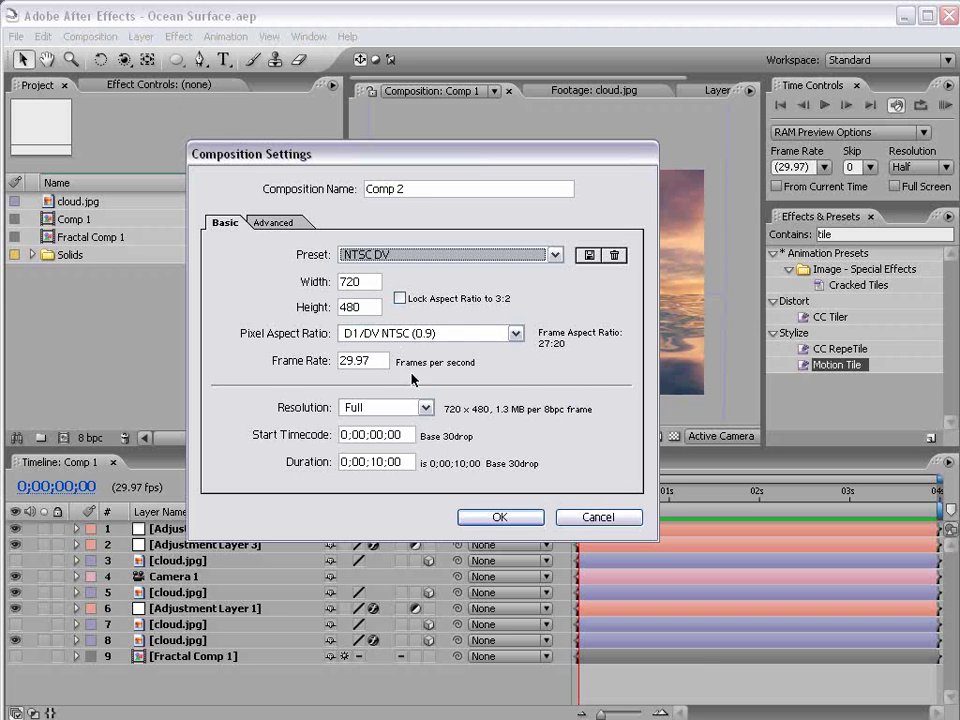
pyautogui.click(498, 518)
# Add a black solid layer sized 1200 by 1200 pixels to Comp 2
pyautogui.click(141, 36)
pyautogui.moveTo(160, 56)
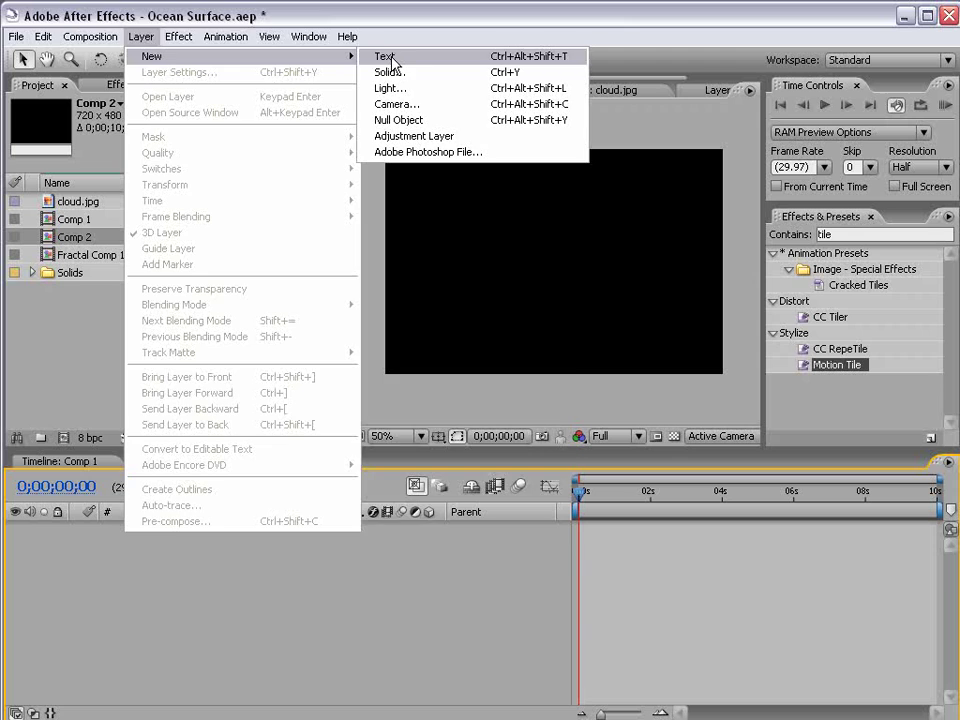
pyautogui.click(388, 71)
pyautogui.click(345, 281)
pyautogui.moveTo(344, 280); pyautogui.dragTo(305, 294)
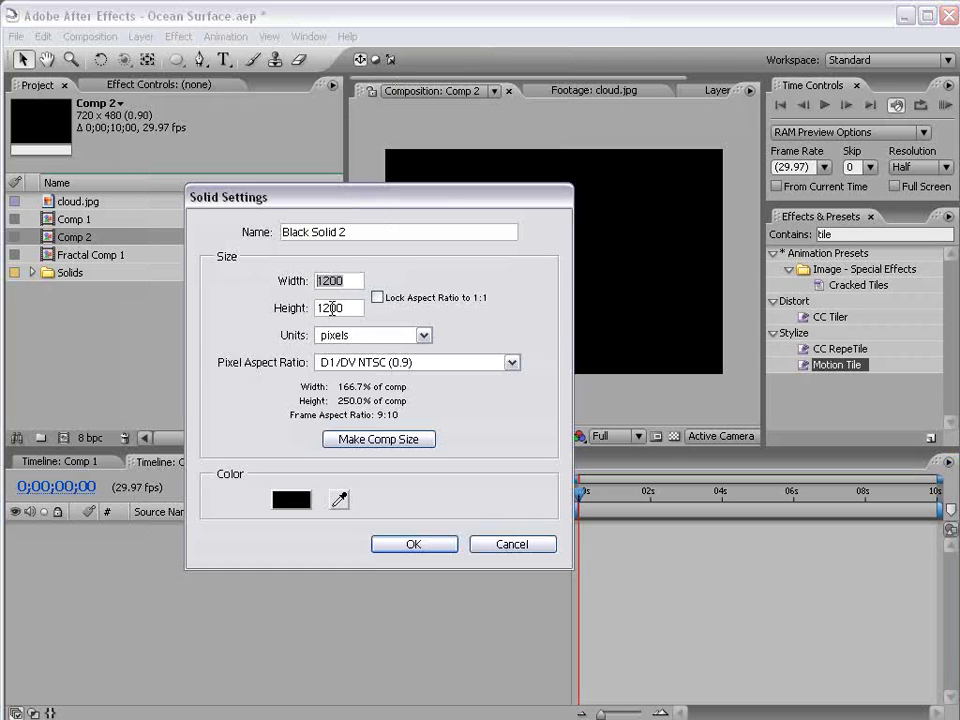
pyautogui.doubleClick(342, 308)
pyautogui.click(386, 540)
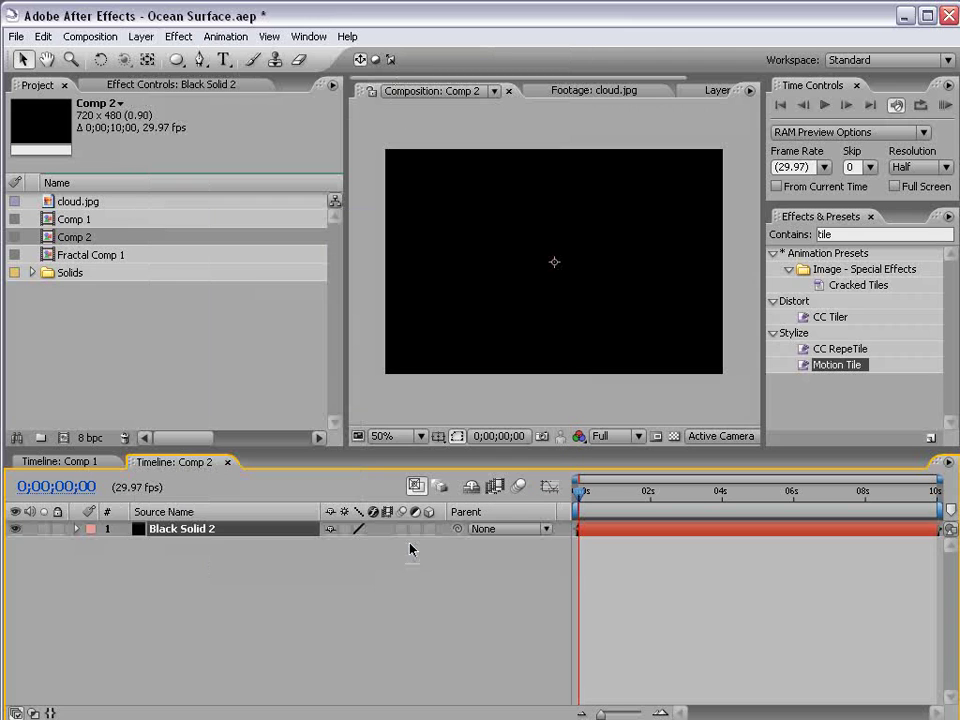
# Apply the Fractal Noise effect to the black solid
pyautogui.scroll(-1, 463, 249)
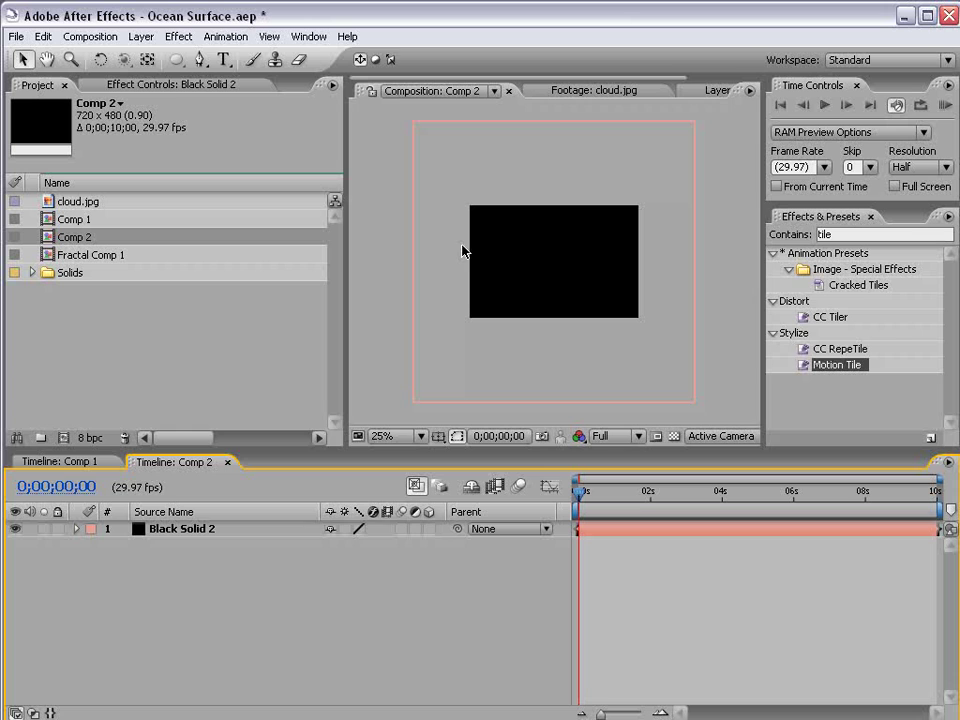
pyautogui.click(178, 36)
pyautogui.moveTo(261, 437)
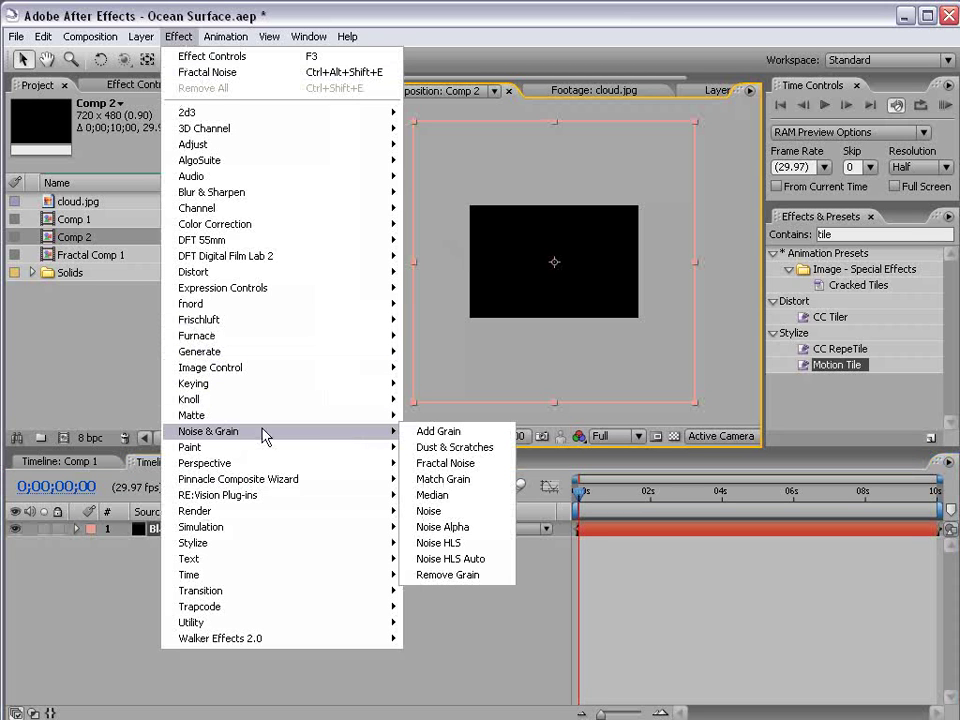
pyautogui.click(450, 462)
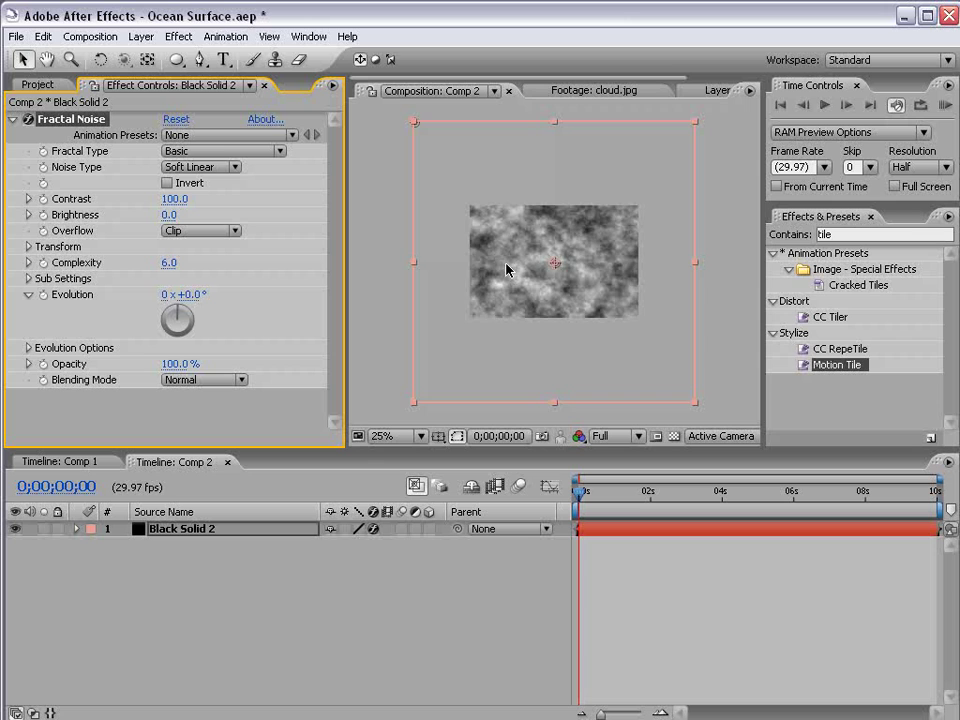
pyautogui.scroll(1, 506, 270)
# Apply Fast Blur to the black solid with Repeat Edge Pixels enabled and Blurriness set to 25
pyautogui.click(180, 36)
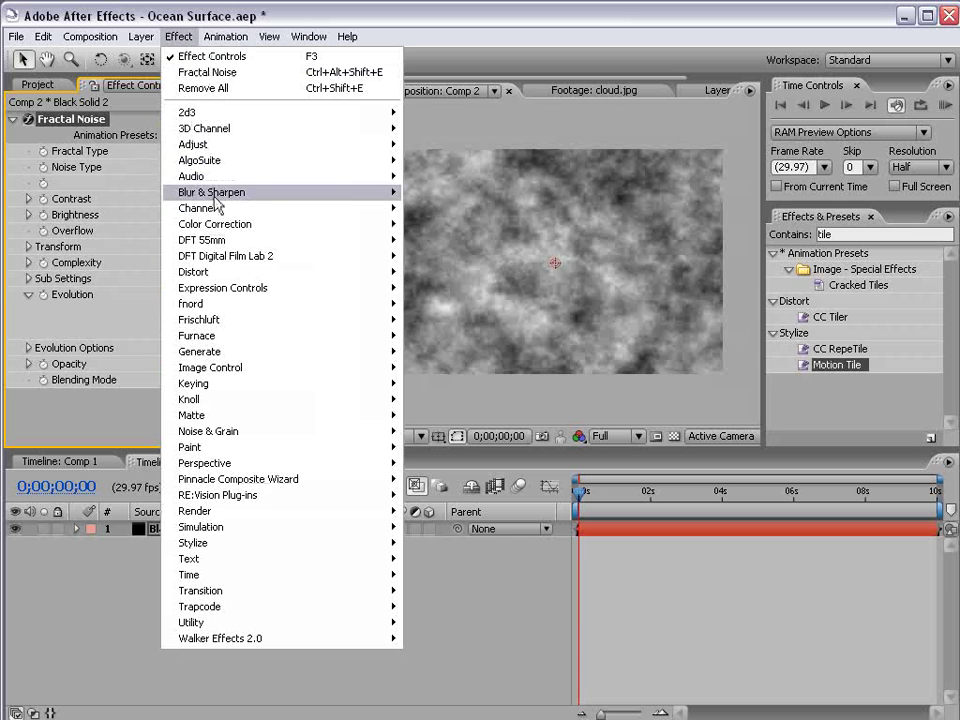
pyautogui.moveTo(200, 192)
pyautogui.click(500, 304)
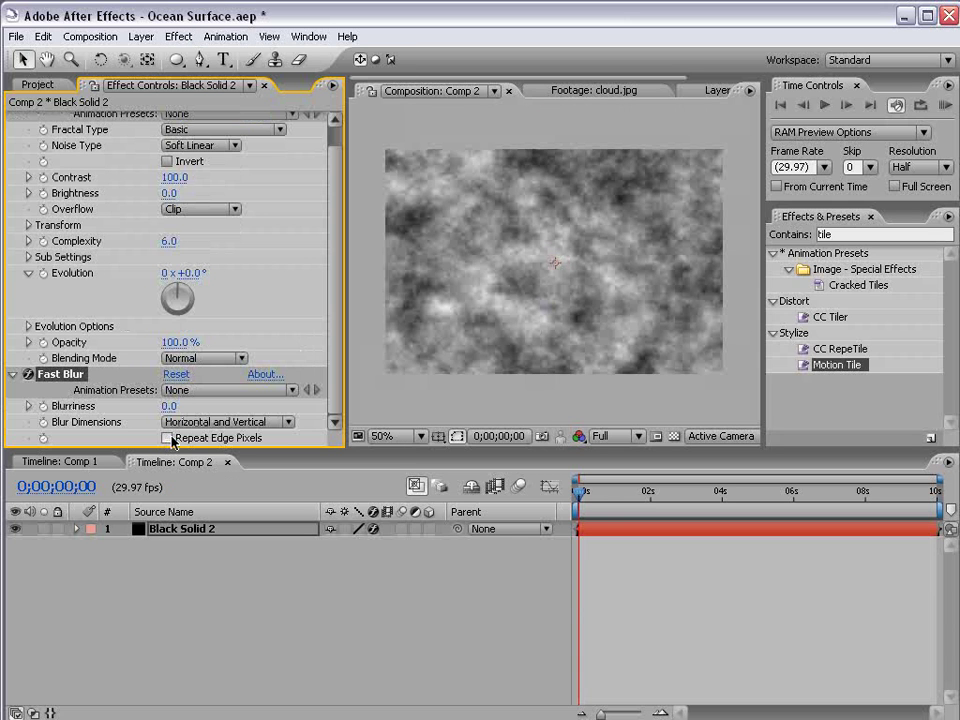
pyautogui.click(167, 406)
pyautogui.write('2')
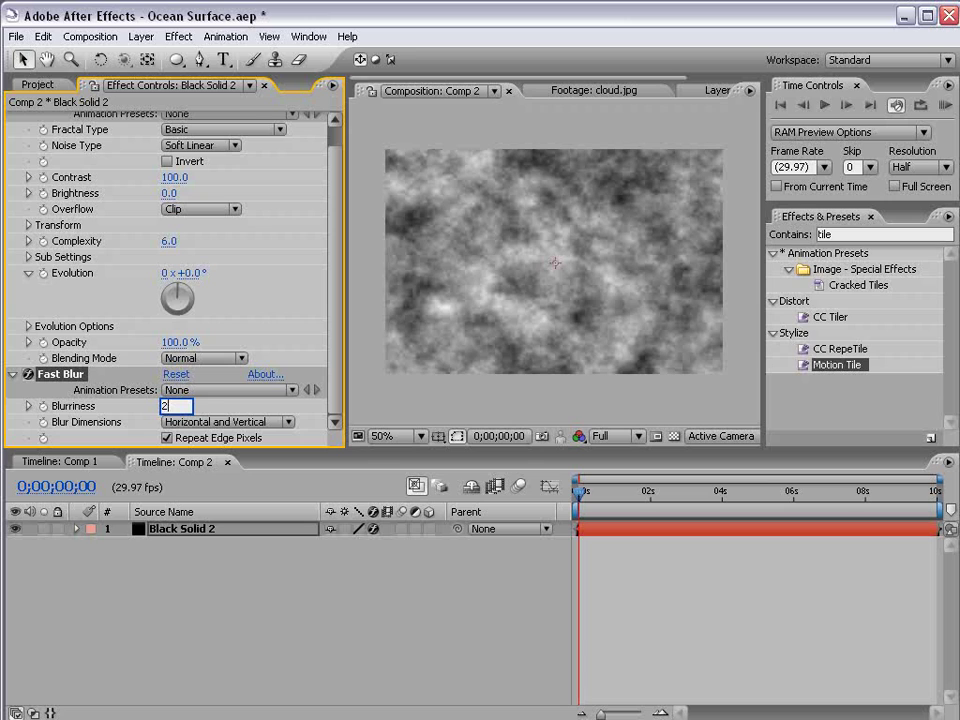
pyautogui.write('5')
pyautogui.press('Return')
# Make the noise solid a 3D layer, rotate it flat into a floor plane and lower it below the frame's centre
pyautogui.press(',')
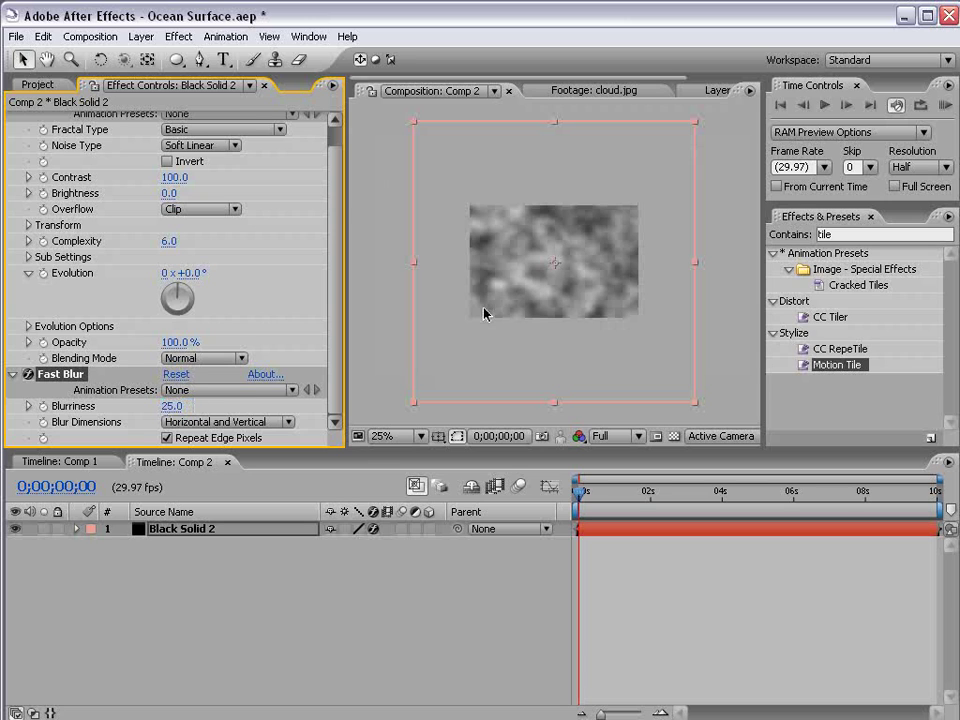
pyautogui.click(428, 529)
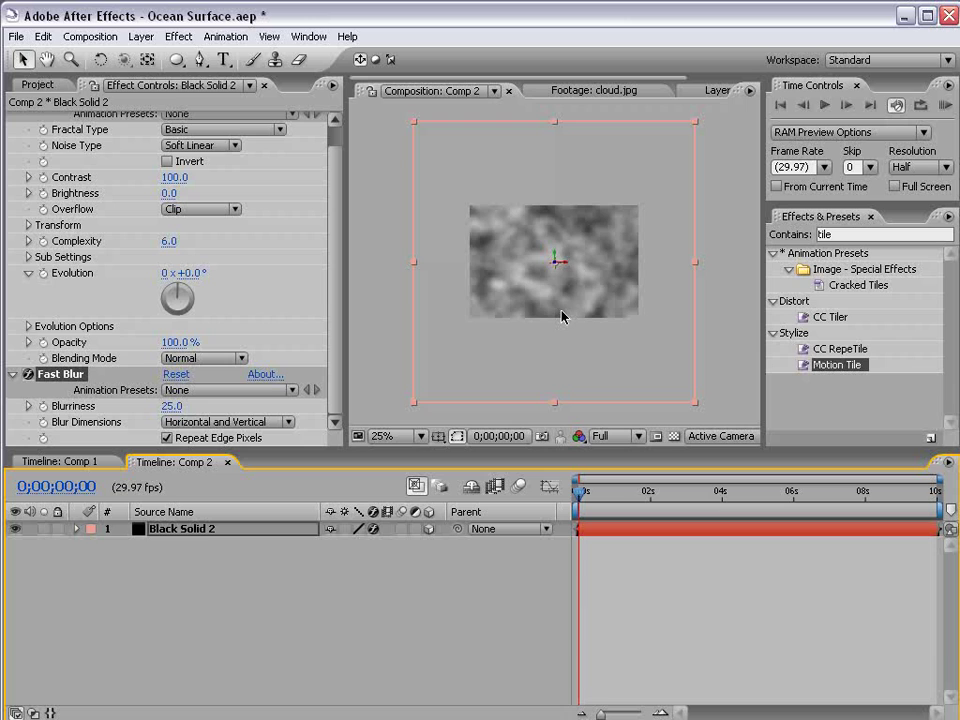
pyautogui.press('.')
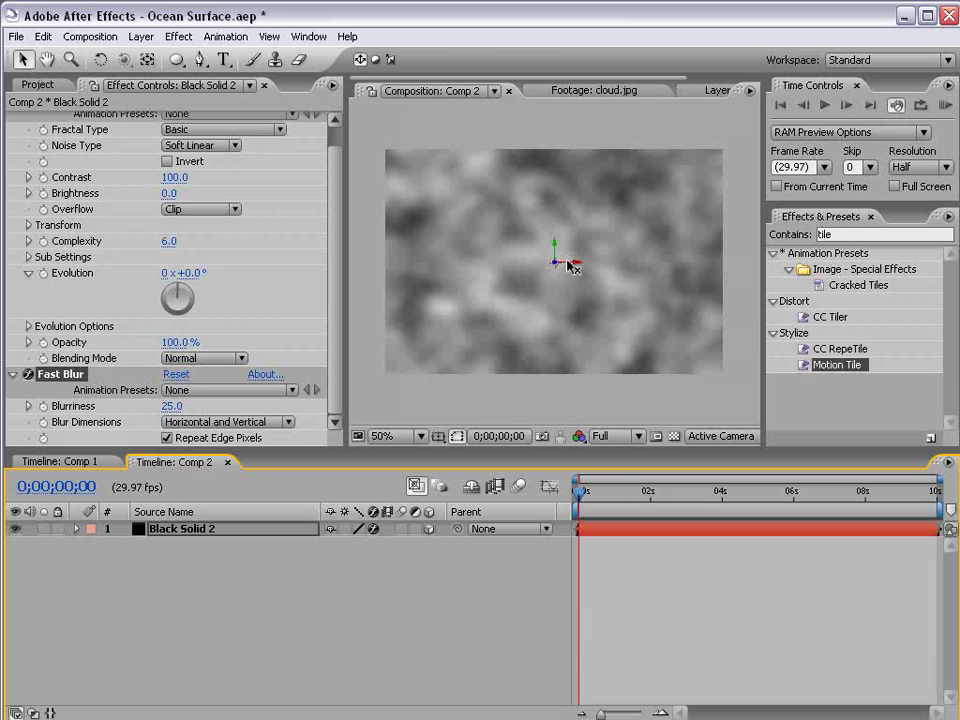
pyautogui.press('w')
pyautogui.moveTo(566, 262); pyautogui.dragTo(552, 287)
pyautogui.press('v')
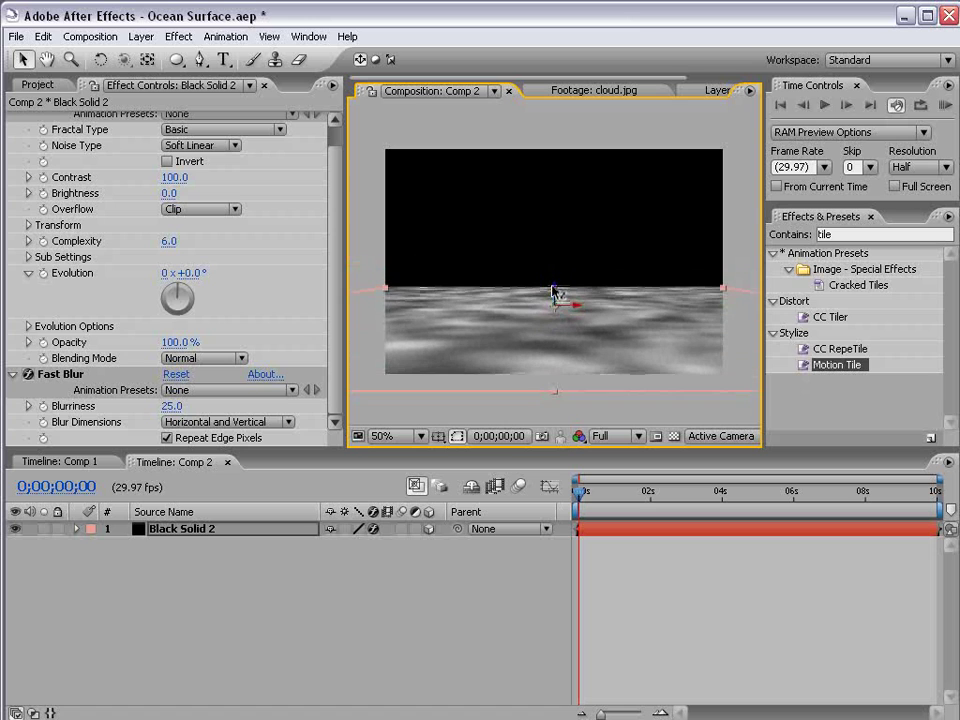
# Add cloud.jpg to the composition above the noise solid and make it a 3D layer
pyautogui.click(38, 84)
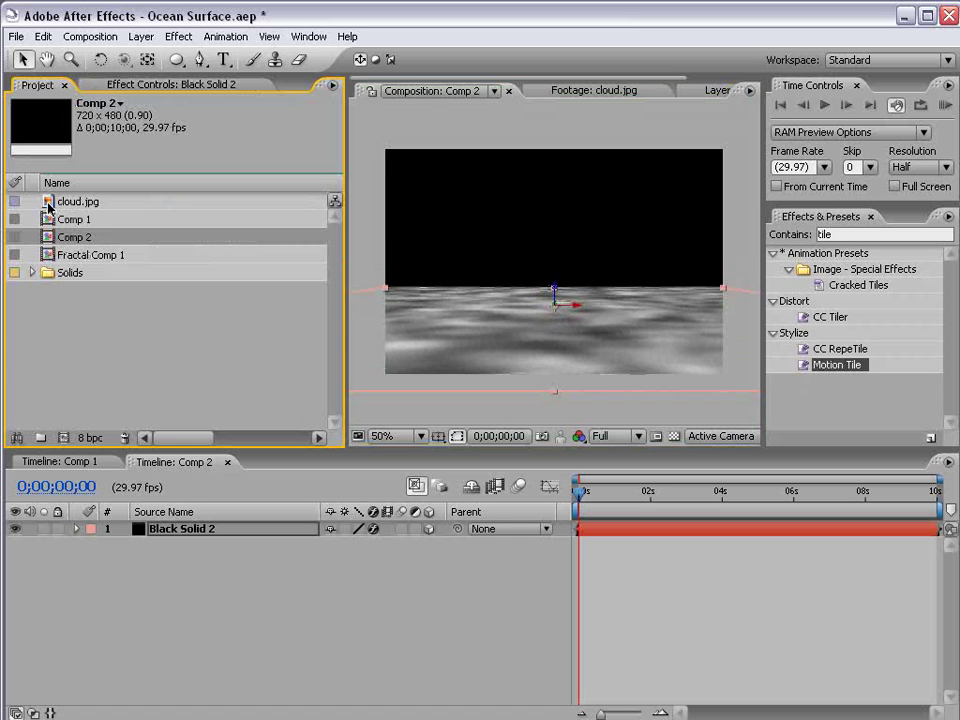
pyautogui.moveTo(48, 203); pyautogui.dragTo(555, 284)
pyautogui.scroll(-1, 530, 291)
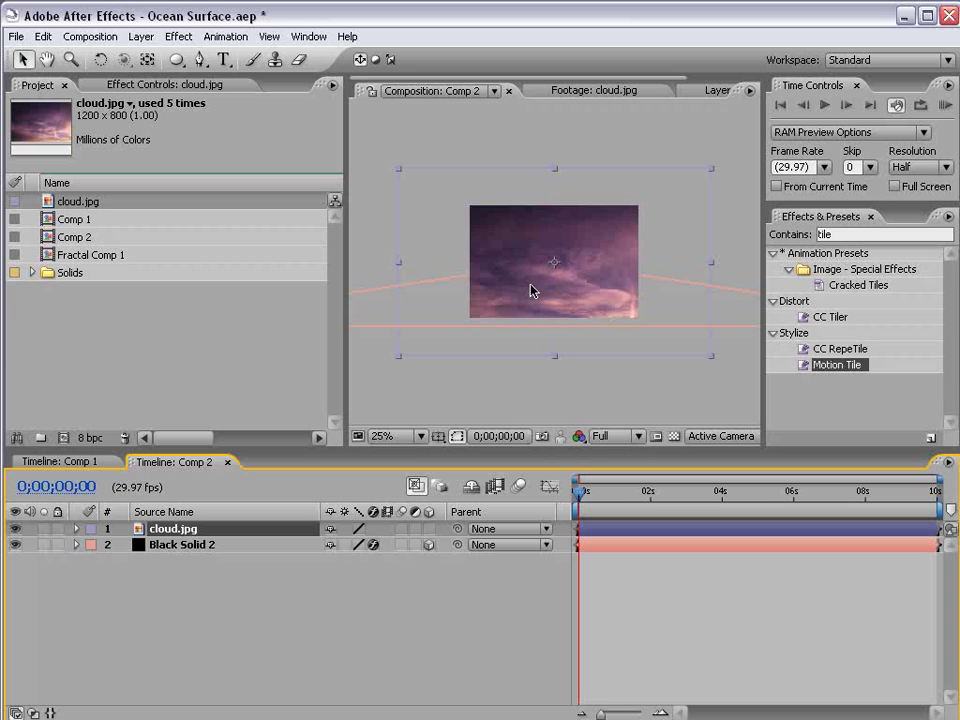
pyautogui.click(429, 528)
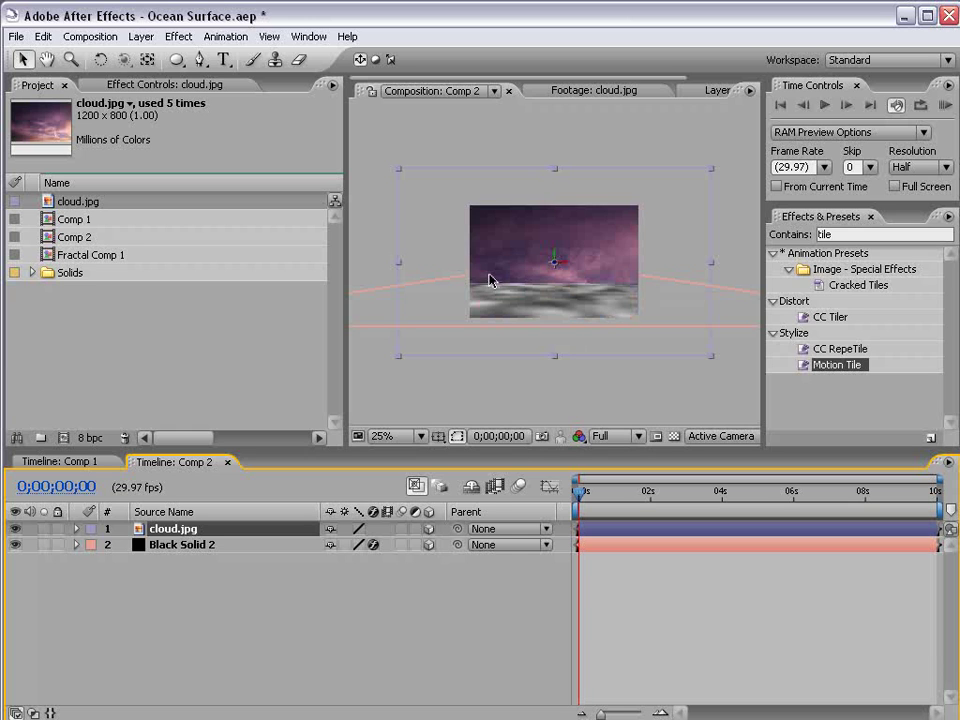
# Enlarge the composition viewer and push the cloud layer back in depth behind the noise floor
pyautogui.moveTo(340, 364); pyautogui.dragTo(175, 360)
pyautogui.scroll(1, 479, 280)
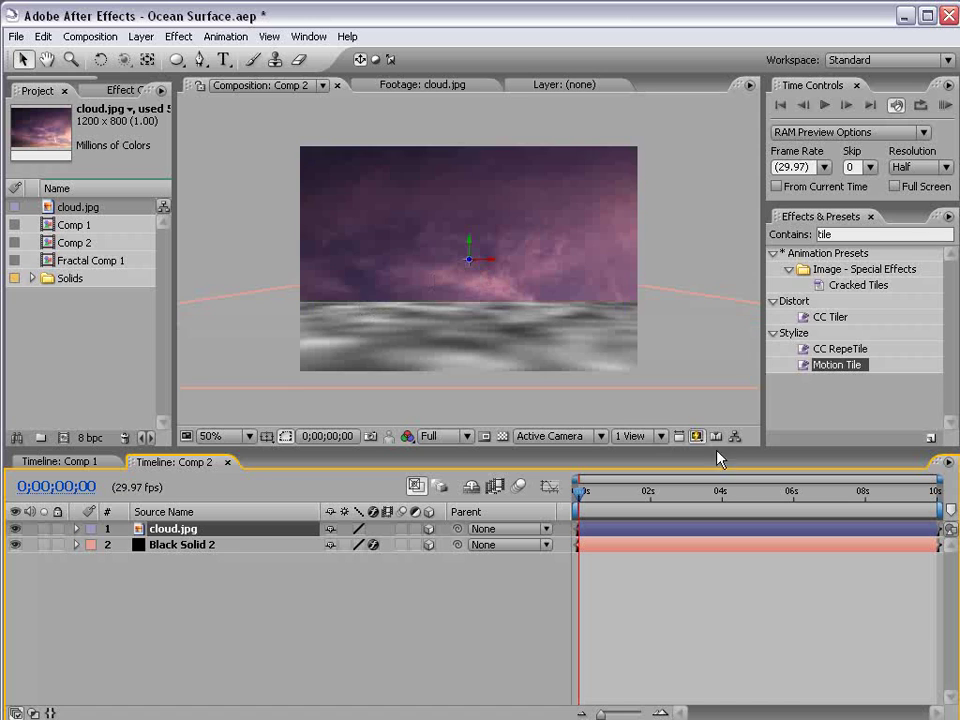
pyautogui.moveTo(472, 263); pyautogui.dragTo(465, 432)
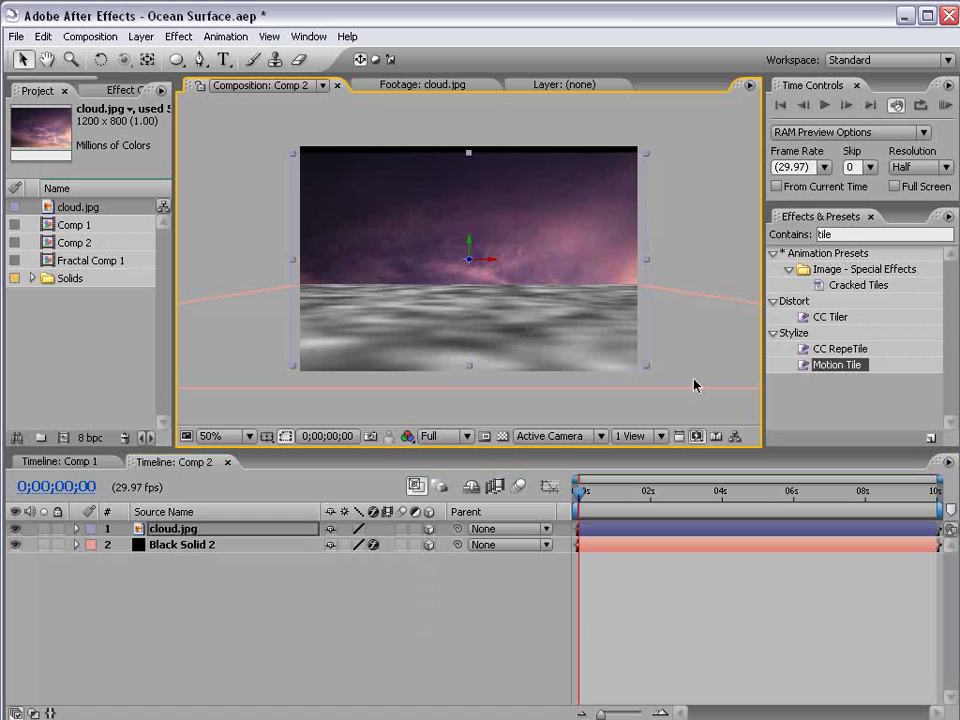
# Align the cloud layer with the far edge of the noise plane in the Top view and return to Active Camera
pyautogui.click(557, 437)
pyautogui.click(537, 510)
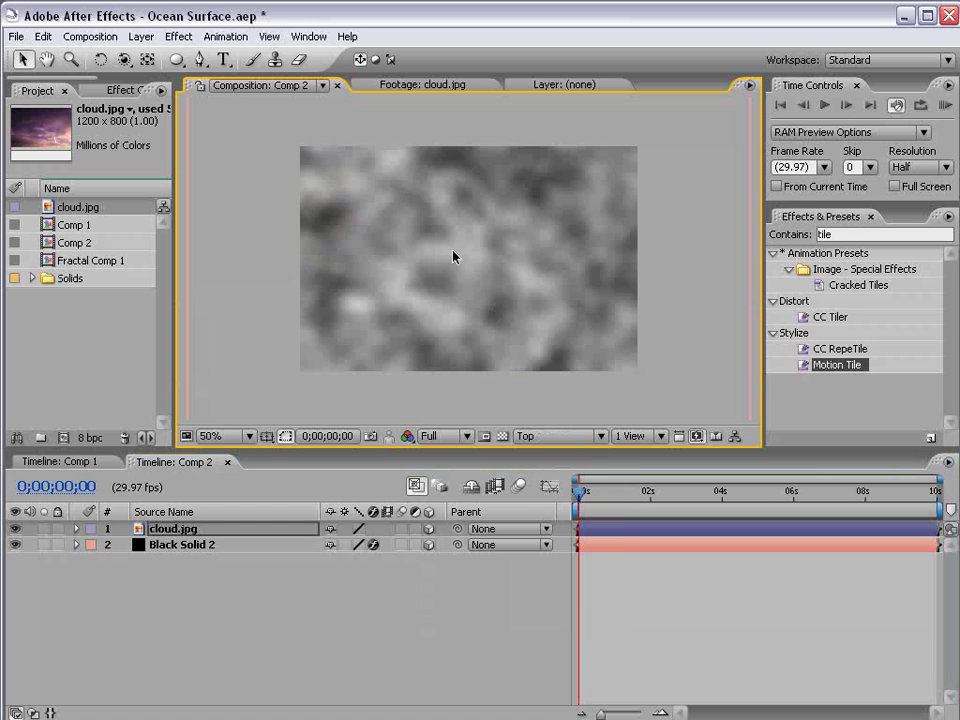
pyautogui.scroll(-2, 453, 257)
pyautogui.moveTo(454, 253); pyautogui.dragTo(450, 288)
pyautogui.scroll(1, 469, 246)
pyautogui.moveTo(452, 214); pyautogui.dragTo(492, 222)
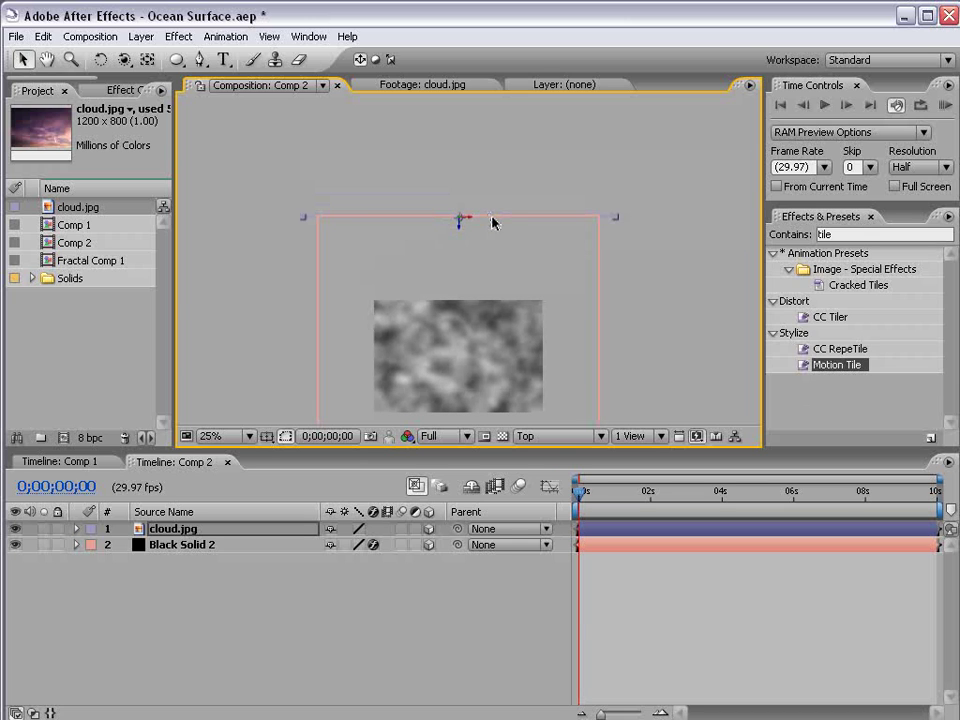
pyautogui.click(540, 436)
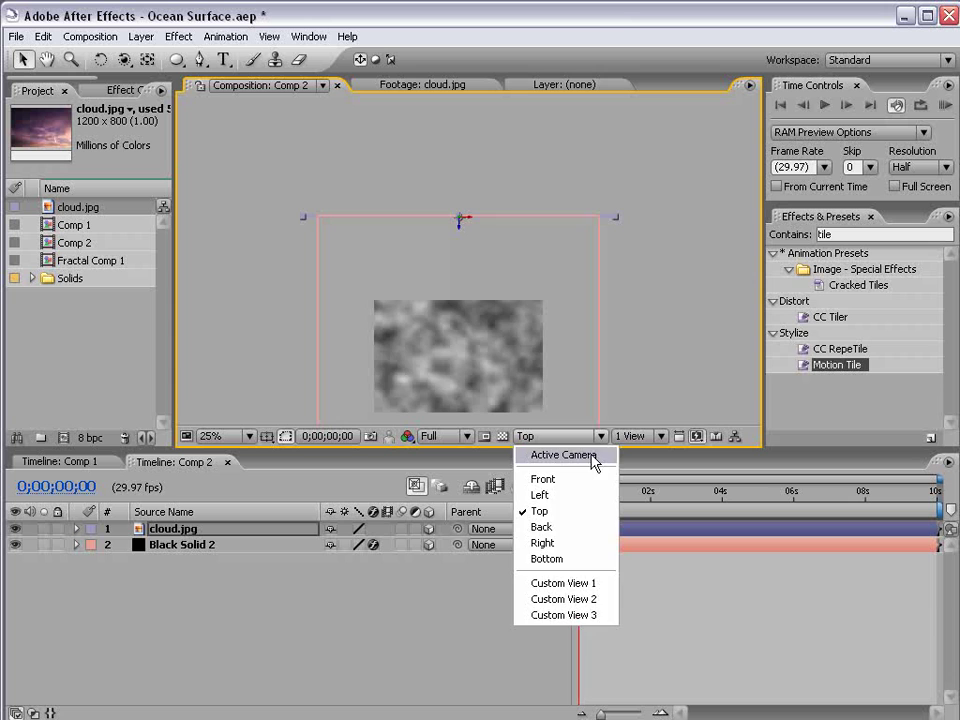
pyautogui.click(560, 457)
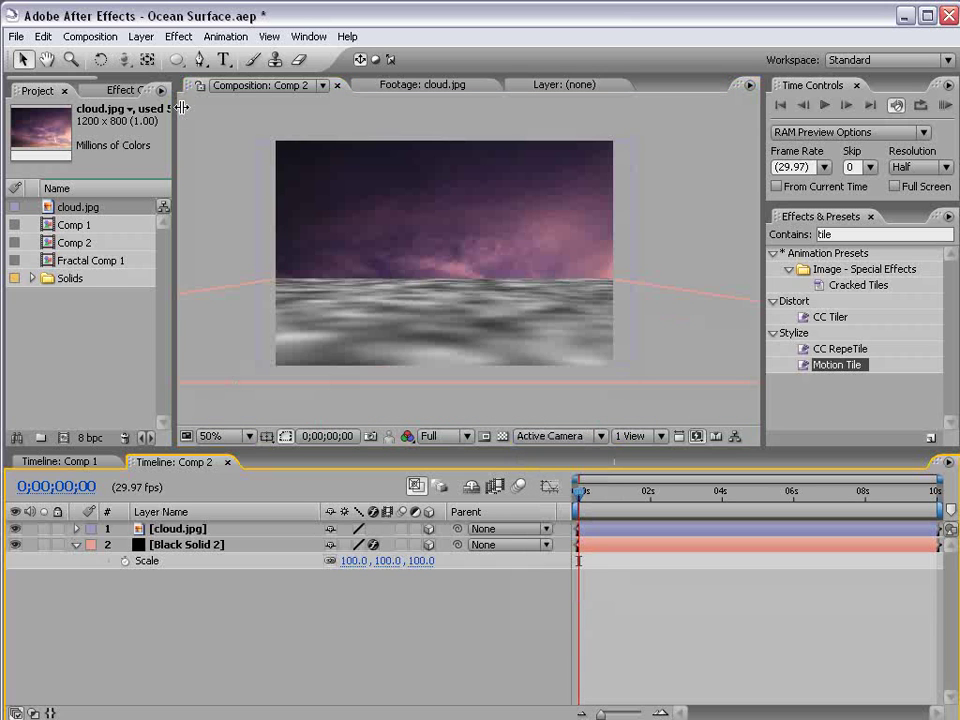
# Add a new camera to the composition with the 35mm preset
pyautogui.click(141, 36)
pyautogui.moveTo(147, 62)
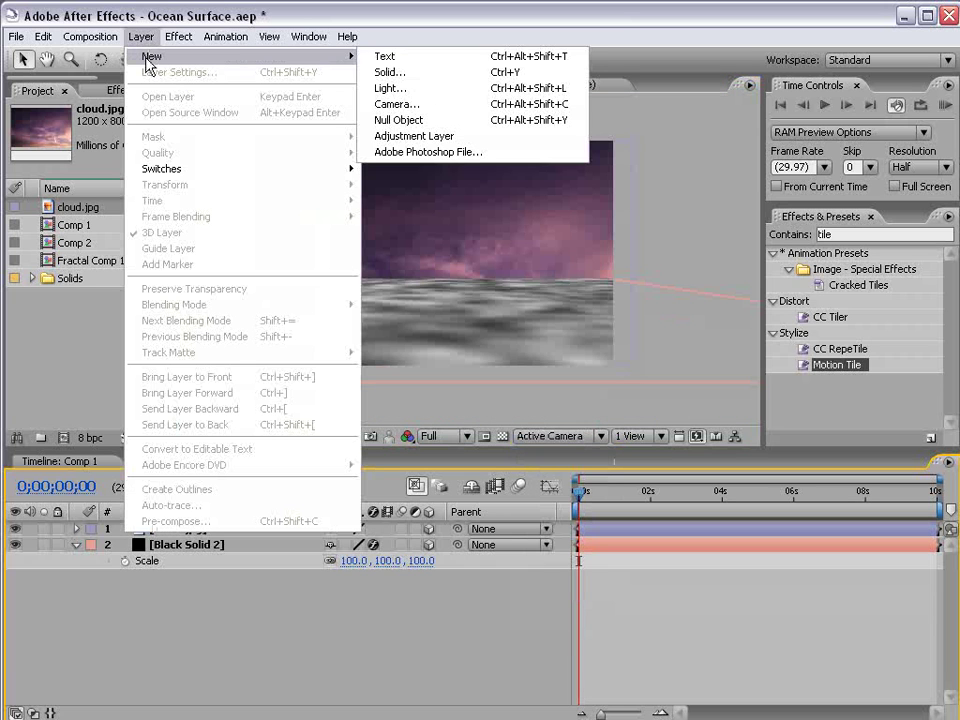
pyautogui.click(396, 104)
pyautogui.click(430, 182)
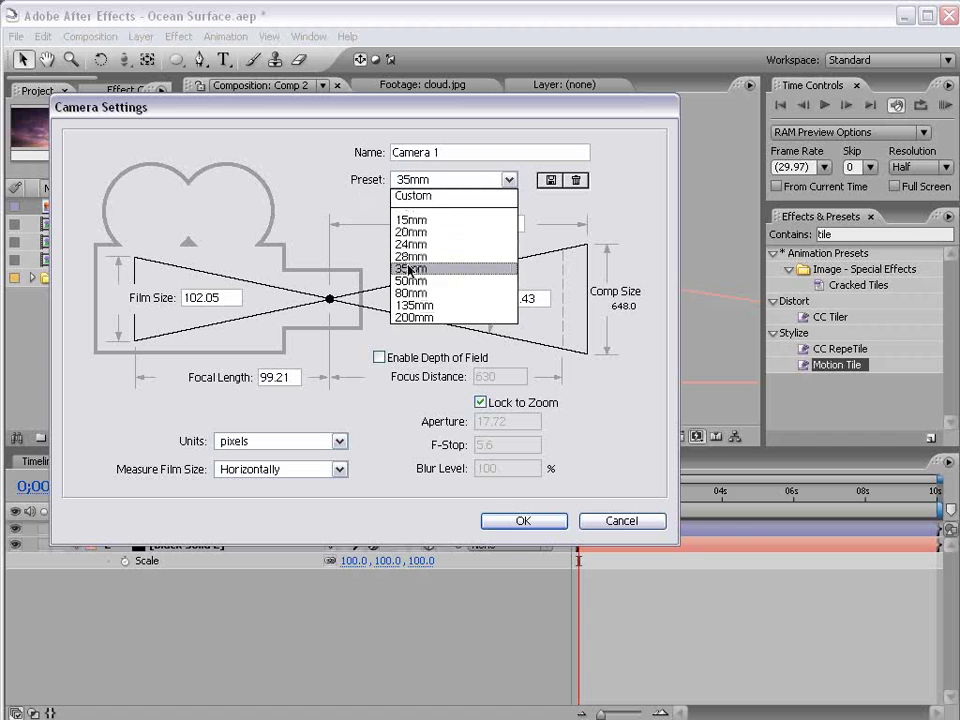
pyautogui.click(453, 270)
pyautogui.press('Return')
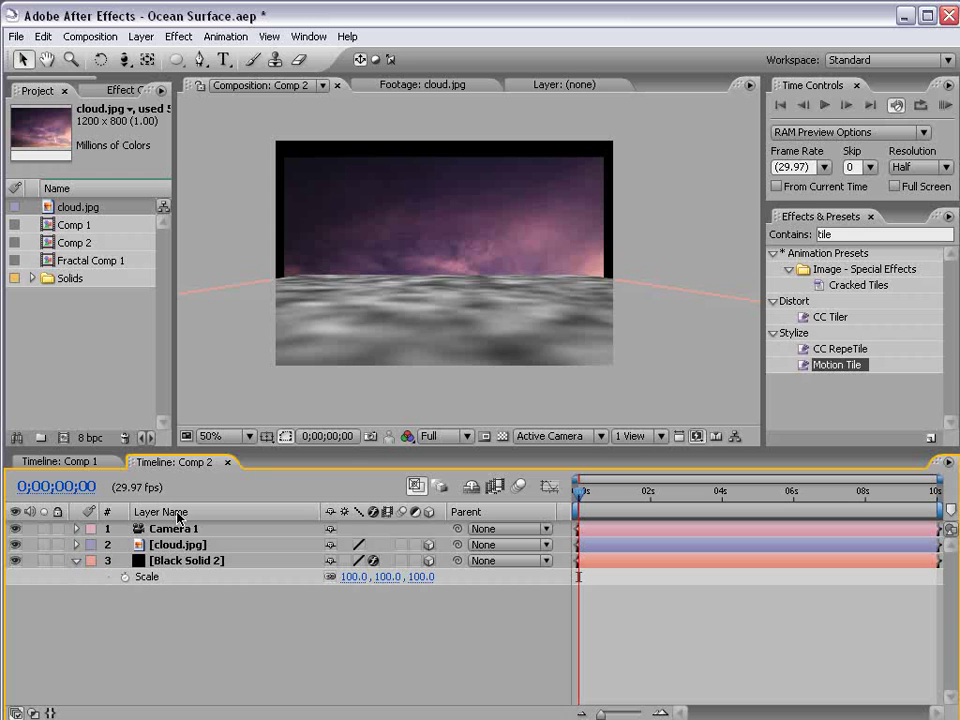
# Raise the cloud layer until its lower edge meets the horizon, and hide the noise solid
pyautogui.click(175, 553)
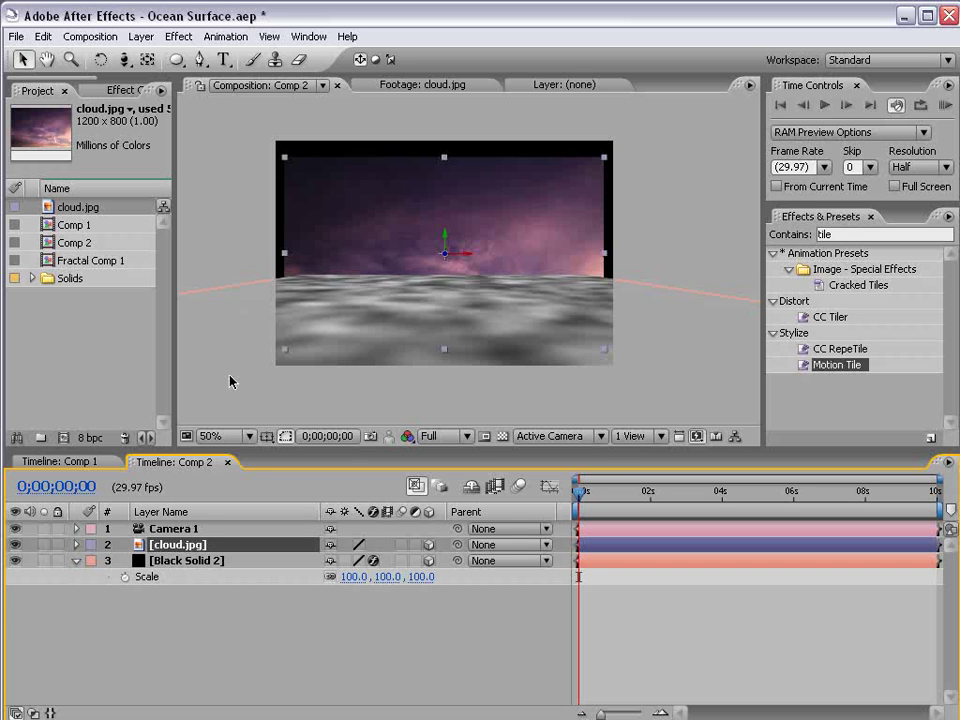
pyautogui.moveTo(447, 247); pyautogui.dragTo(448, 99)
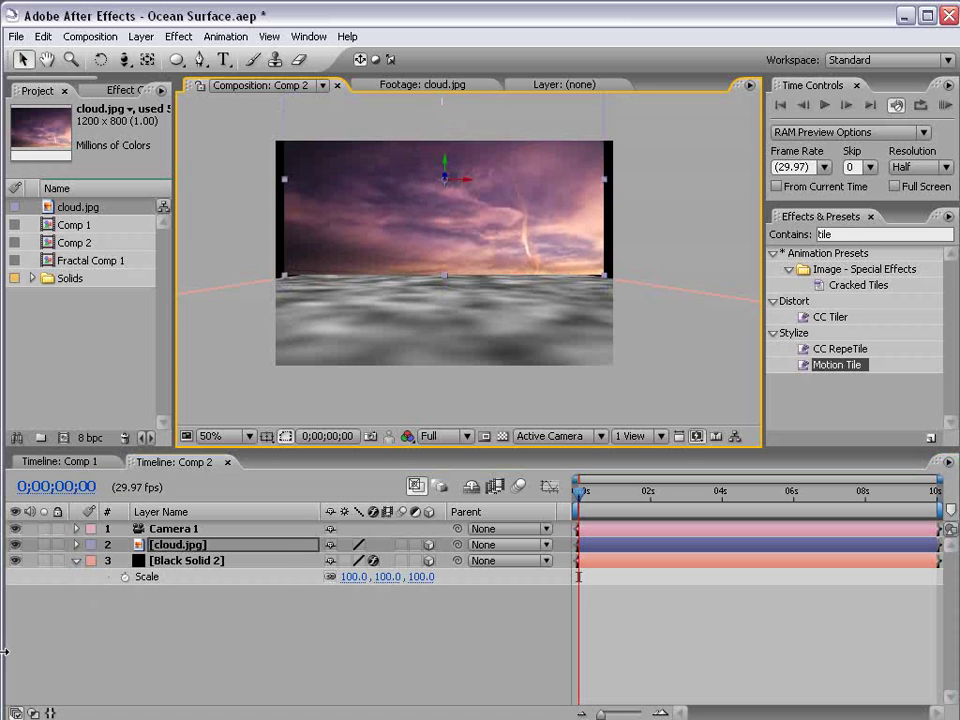
pyautogui.click(14, 561)
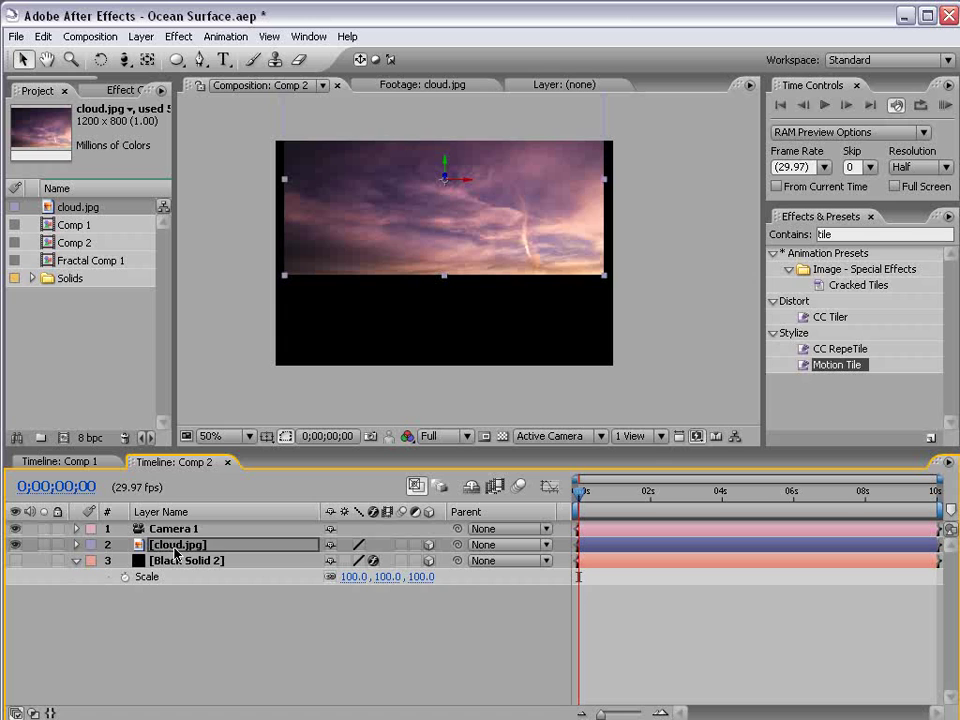
# Duplicate the cloud layer and flip the copy upside down with its bright horizon edge facing up
pyautogui.click(44, 37)
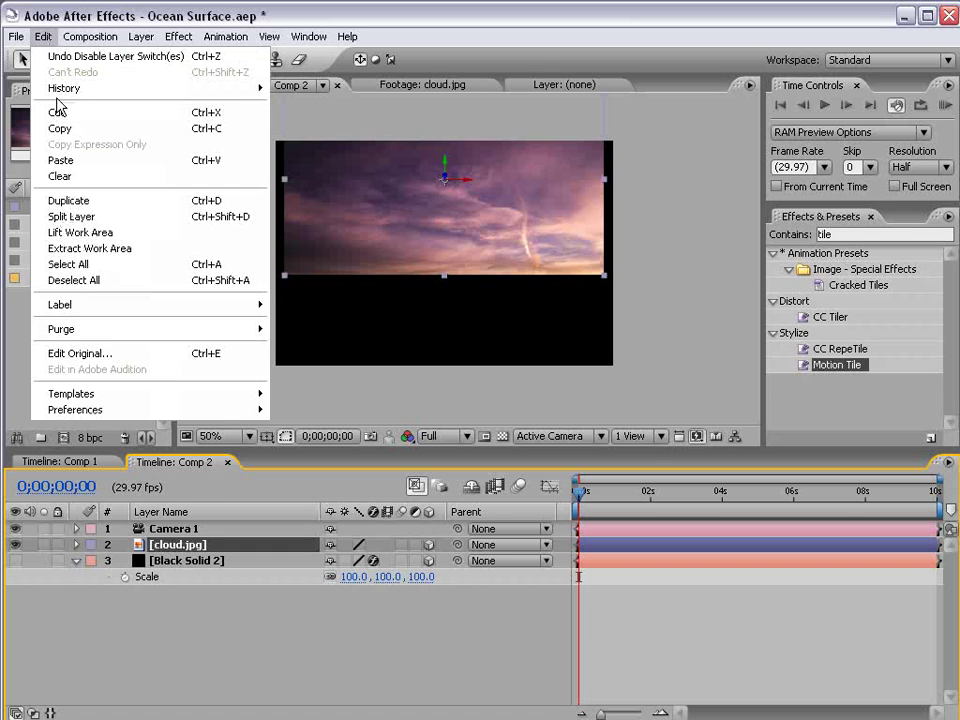
pyautogui.click(55, 201)
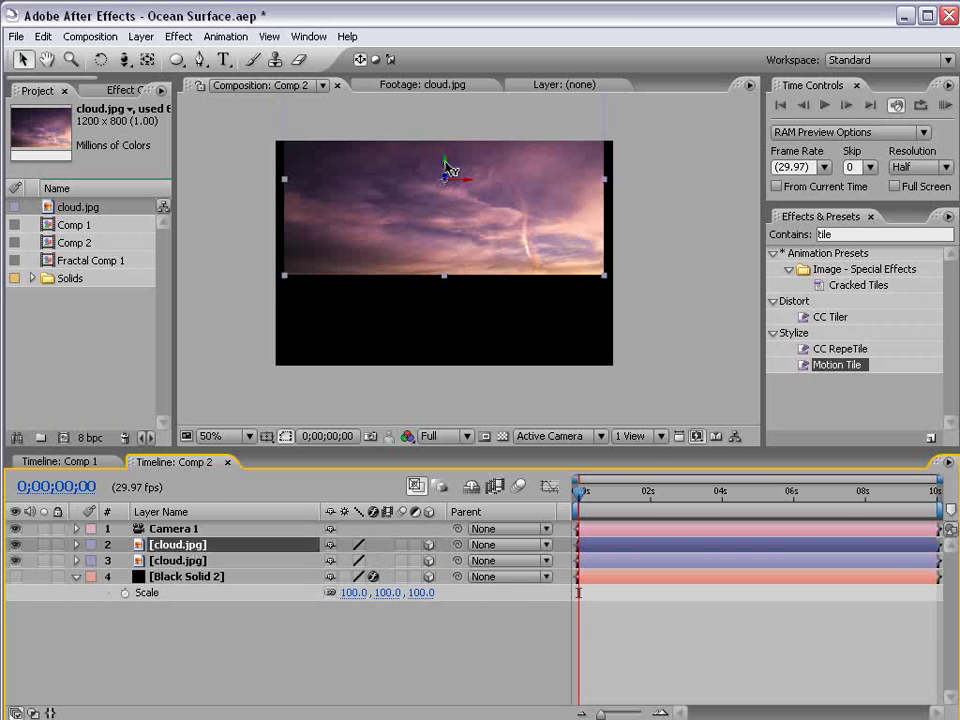
pyautogui.moveTo(449, 170); pyautogui.dragTo(455, 362)
pyautogui.press('w')
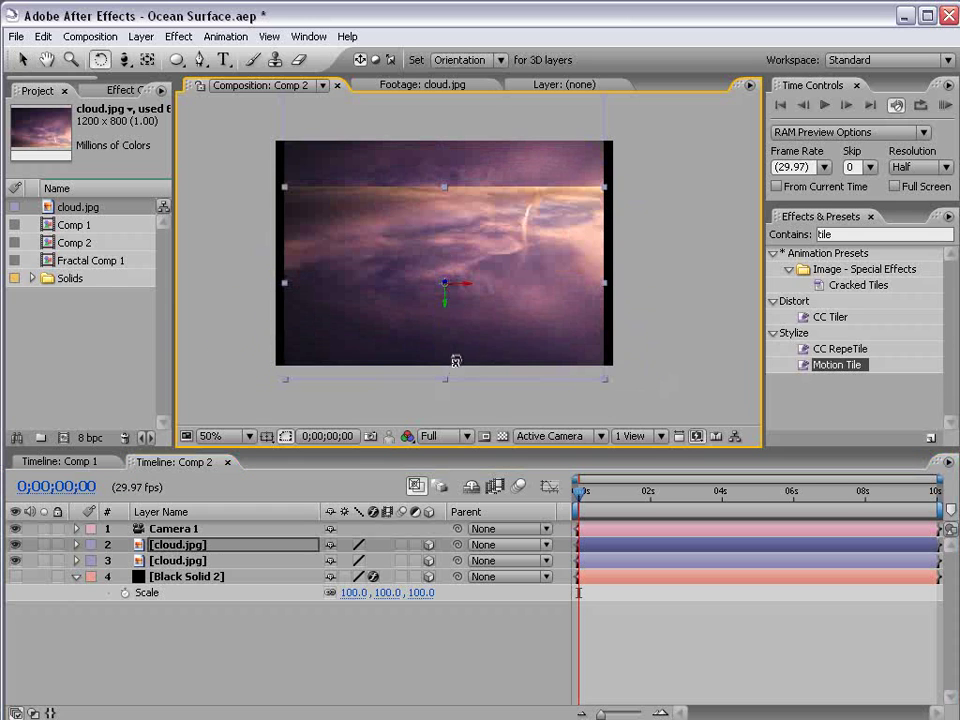
# Lower the flipped cloud copy until its upper edge meets the original sky at the horizon line
pyautogui.press('v')
pyautogui.moveTo(449, 298); pyautogui.dragTo(424, 474)
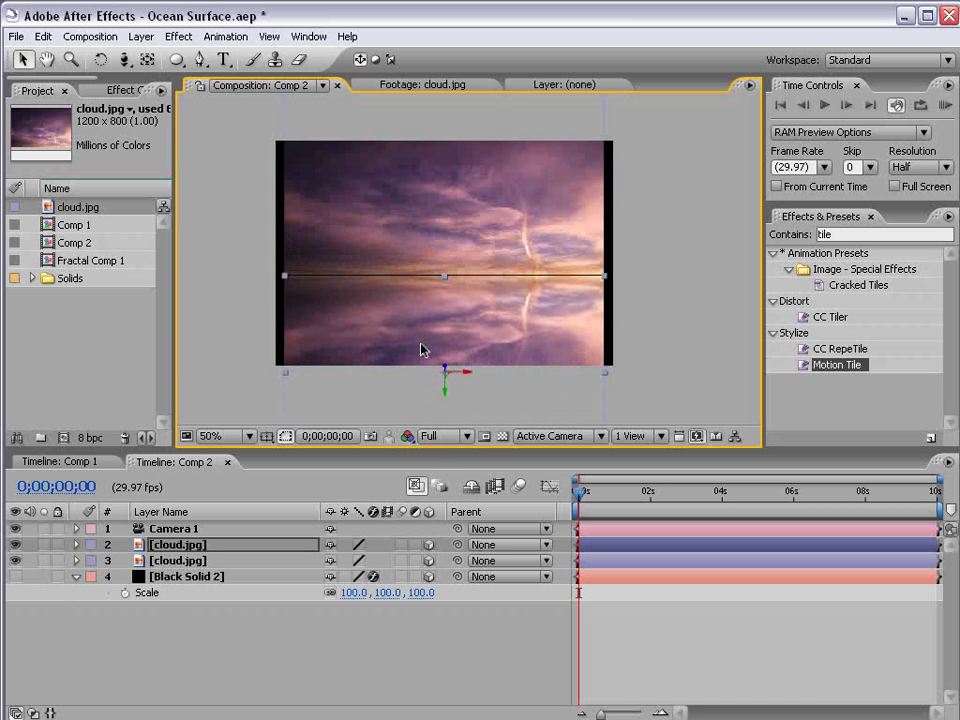
pyautogui.press('Up')
pyautogui.click(640, 311)
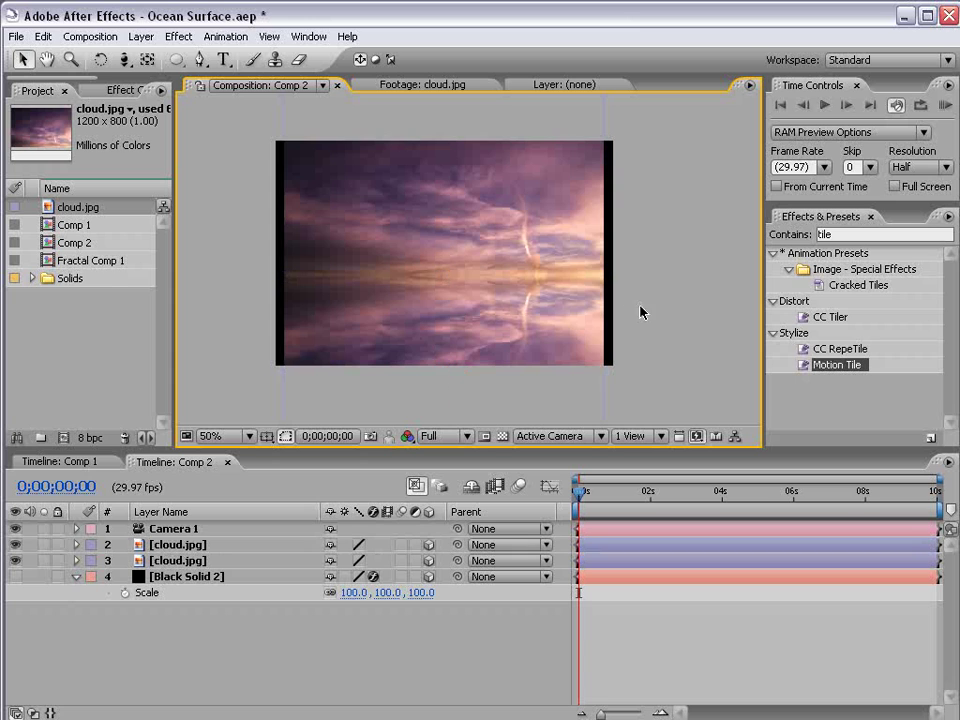
pyautogui.scroll(1, 479, 313)
pyautogui.scroll(-1, 479, 313)
pyautogui.click(397, 376)
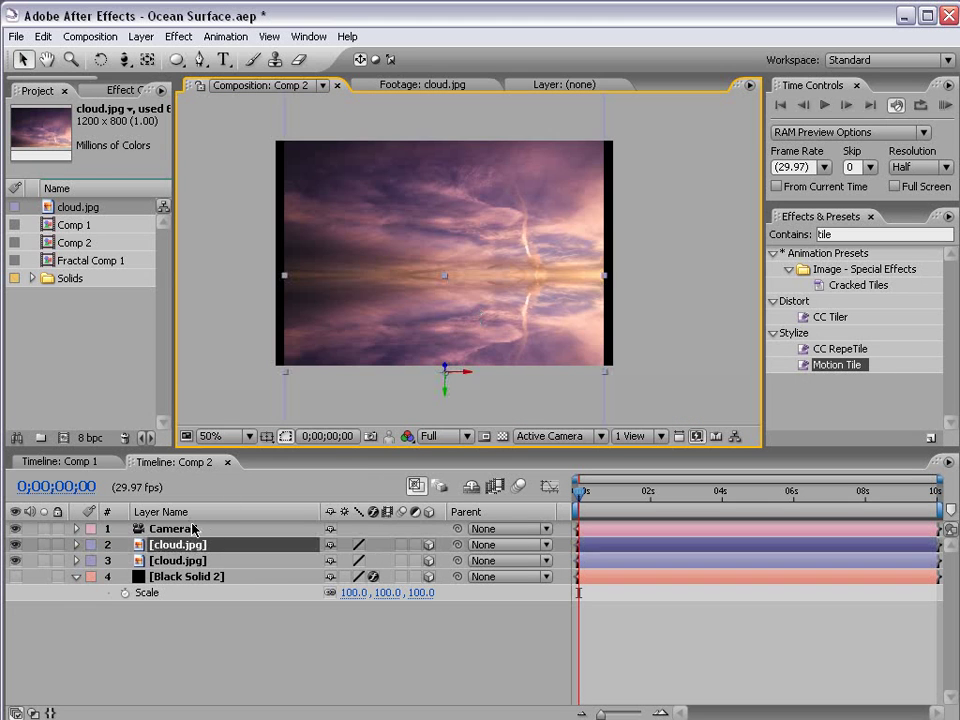
pyautogui.click(73, 640)
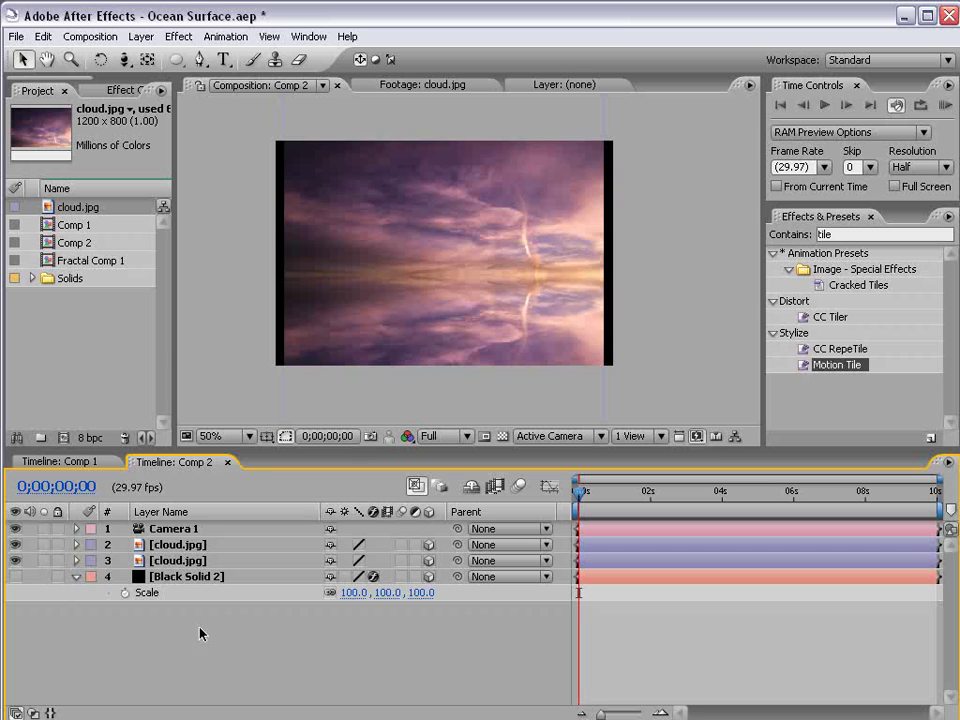
# Show the noise solid again and rename its layer Fractal
pyautogui.click(14, 577)
pyautogui.click(190, 577)
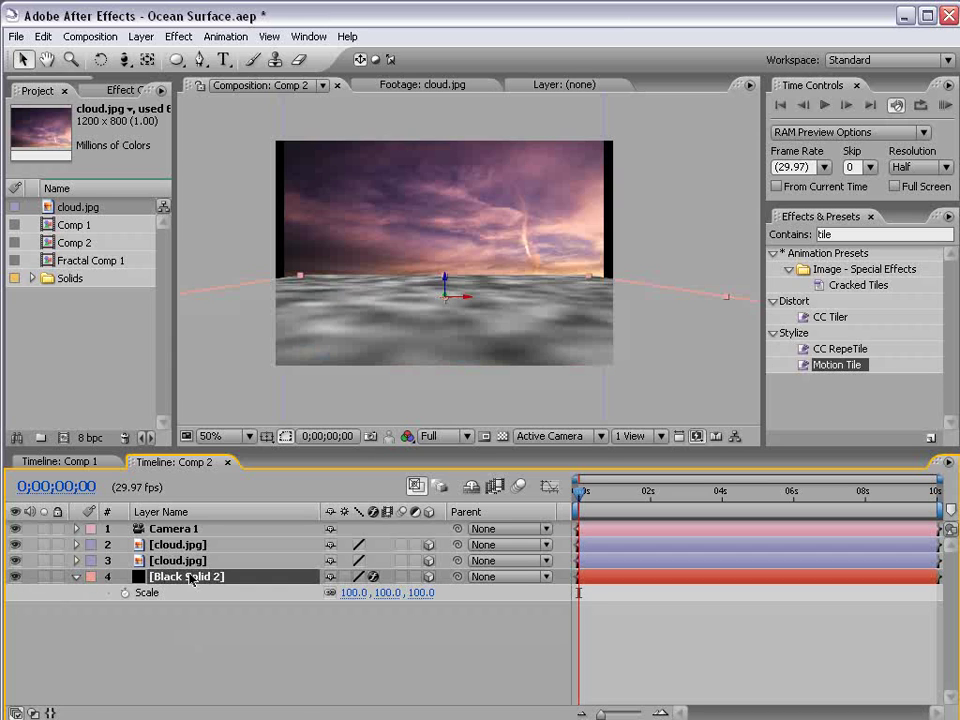
pyautogui.press('Return')
pyautogui.write('Fractal')
pyautogui.press('Return')
# Pre-compose the Fractal layer as "Water map" with all attributes moved into it, and hide the resulting layer
pyautogui.click(141, 36)
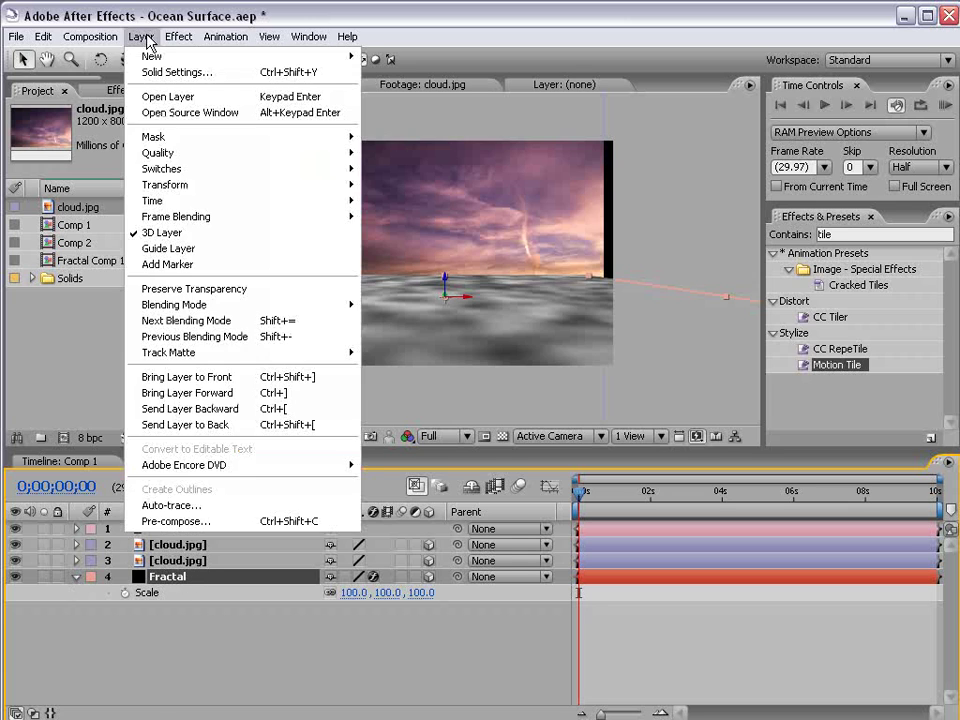
pyautogui.click(176, 521)
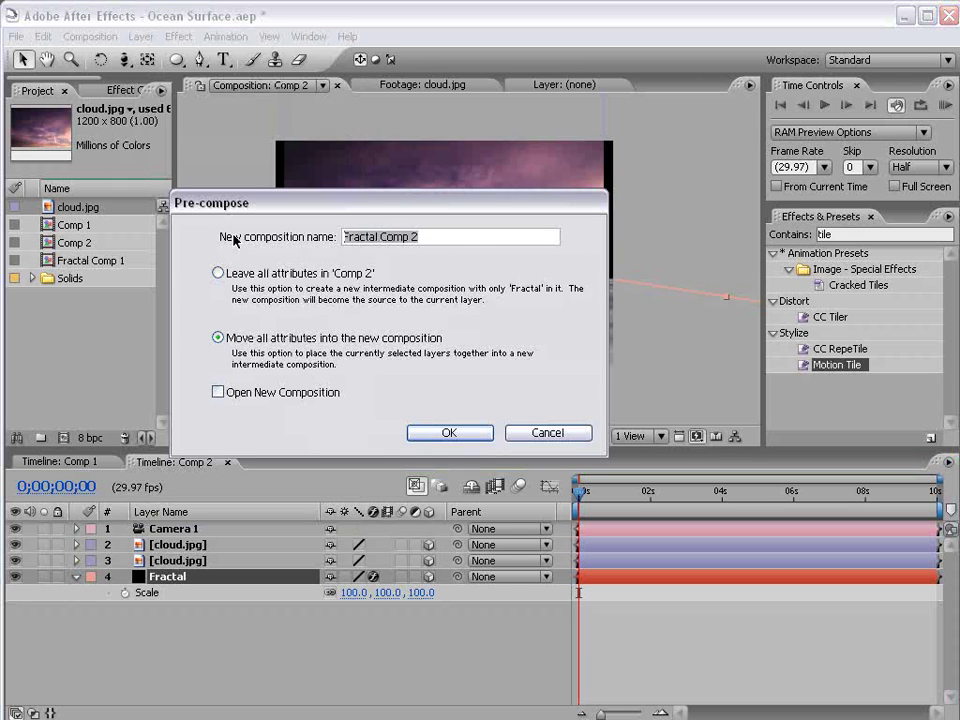
pyautogui.write('Water map')
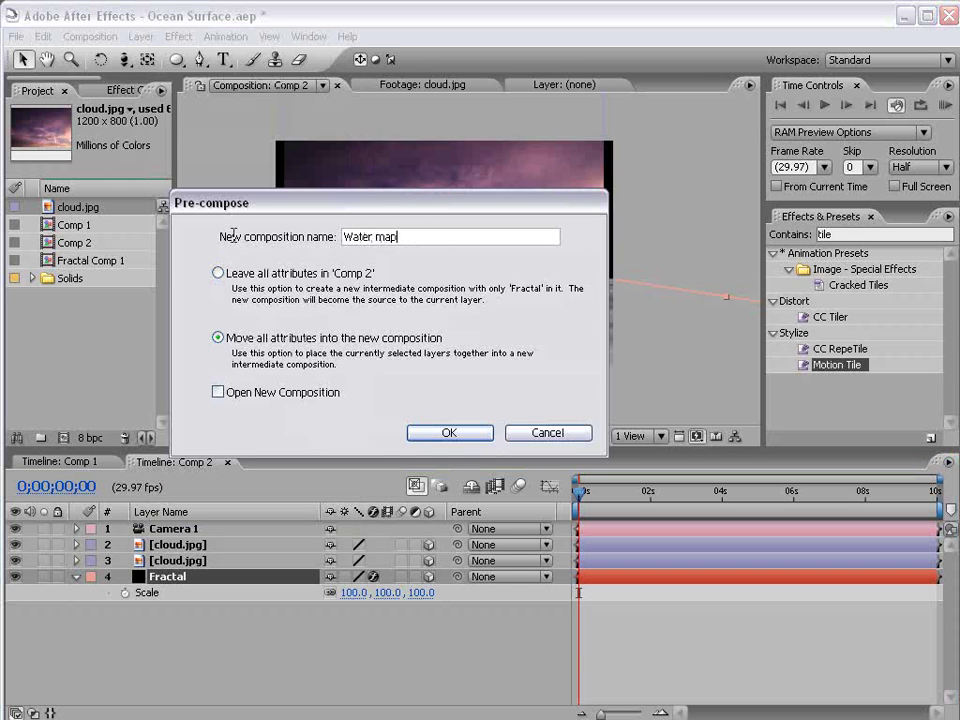
pyautogui.click(436, 433)
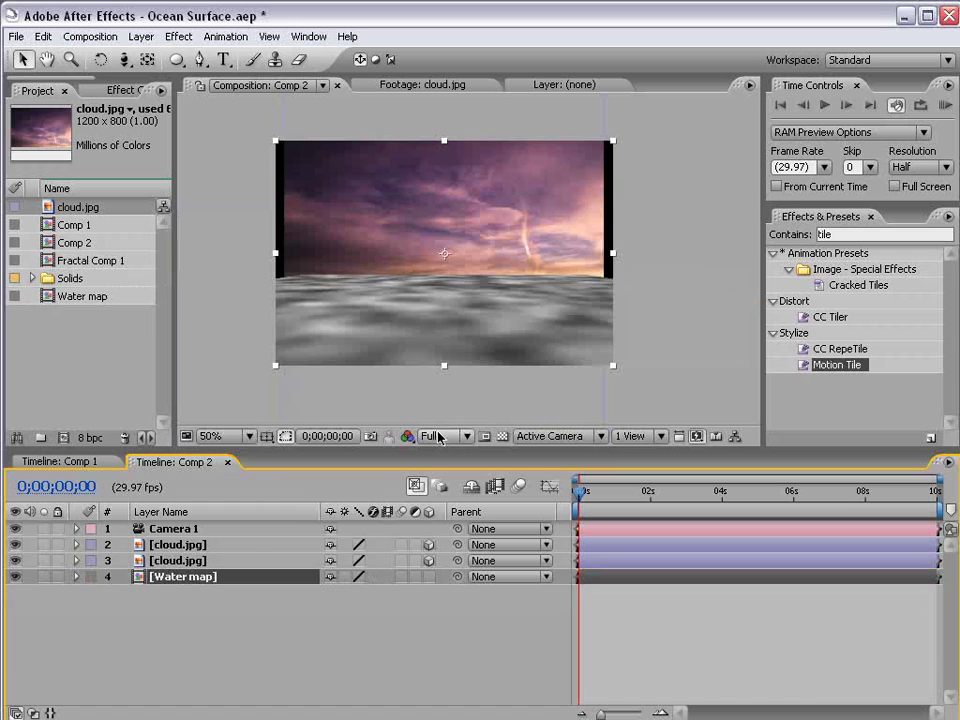
pyautogui.click(15, 577)
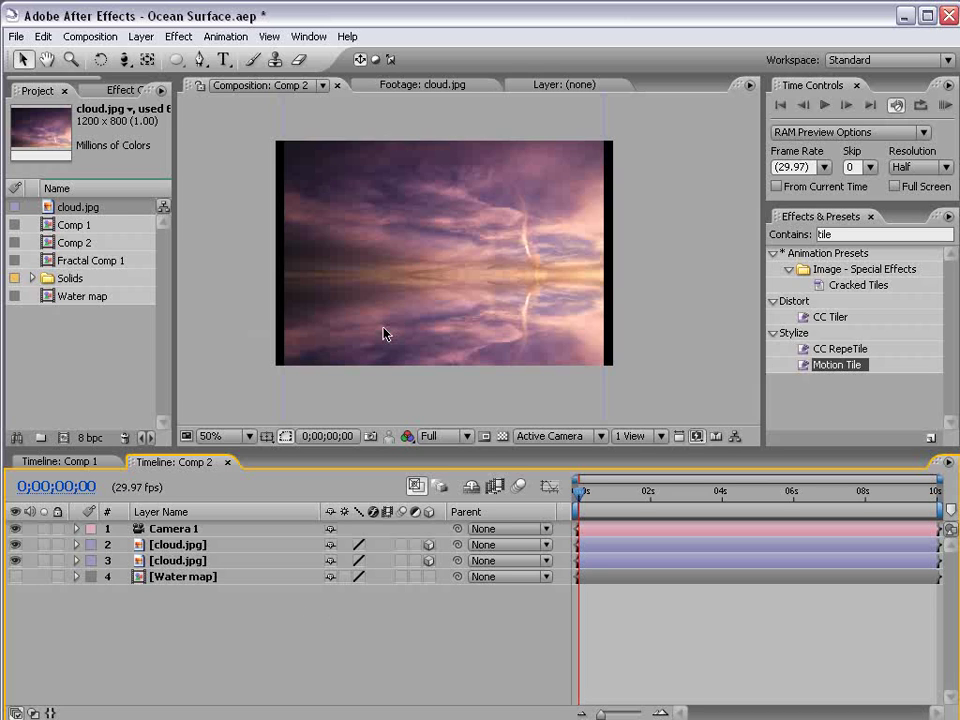
# Add an adjustment layer to the composition and apply the Displacement Map effect to it
pyautogui.click(140, 36)
pyautogui.moveTo(150, 56)
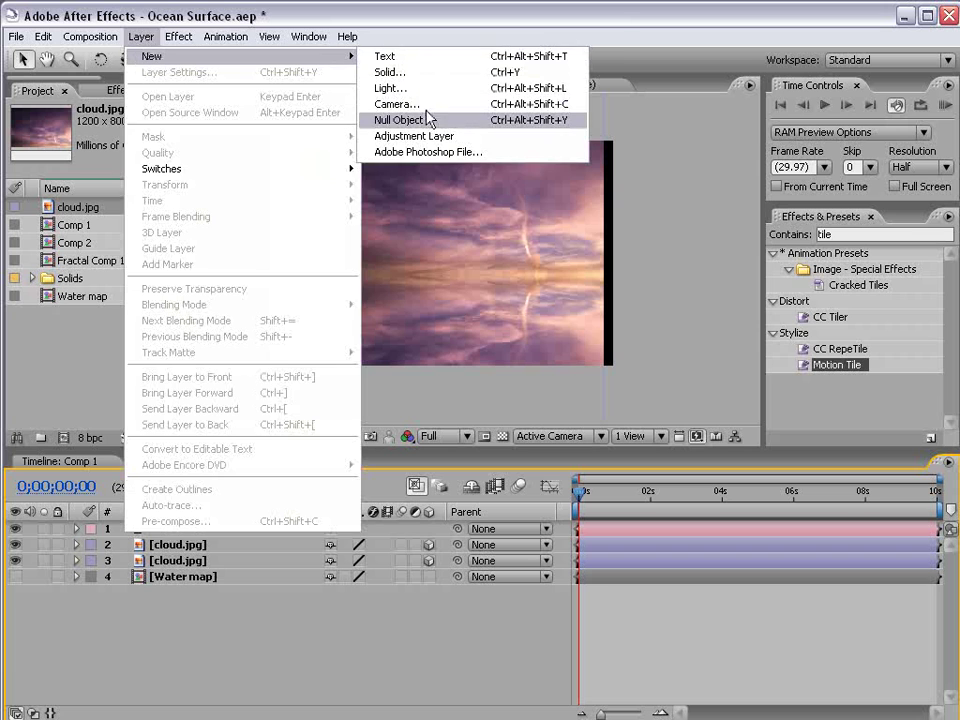
pyautogui.click(430, 136)
pyautogui.click(186, 38)
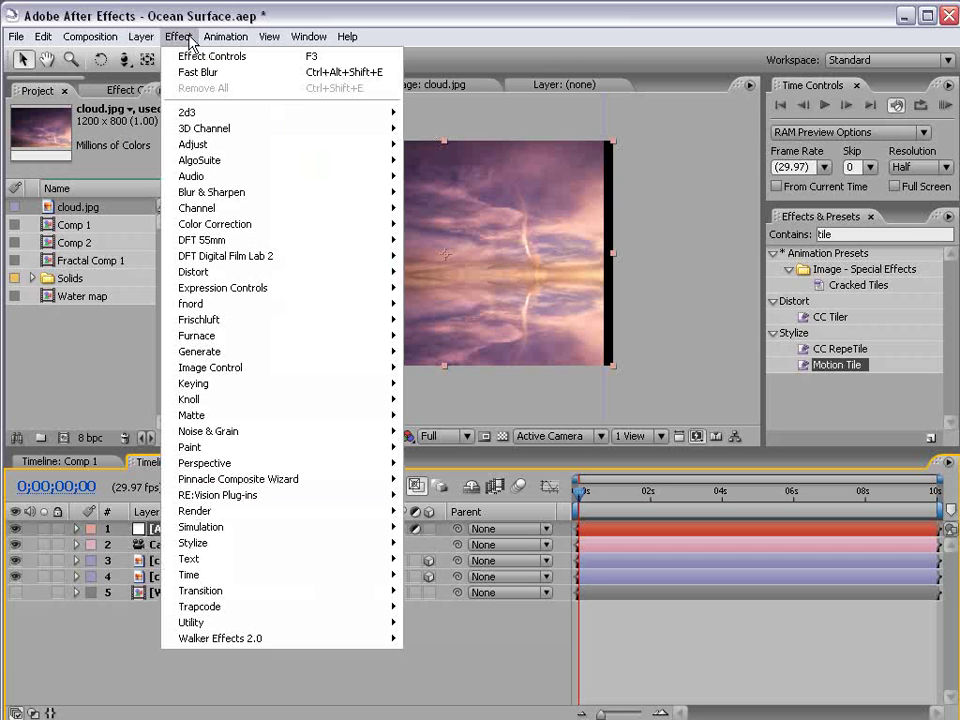
pyautogui.moveTo(381, 273)
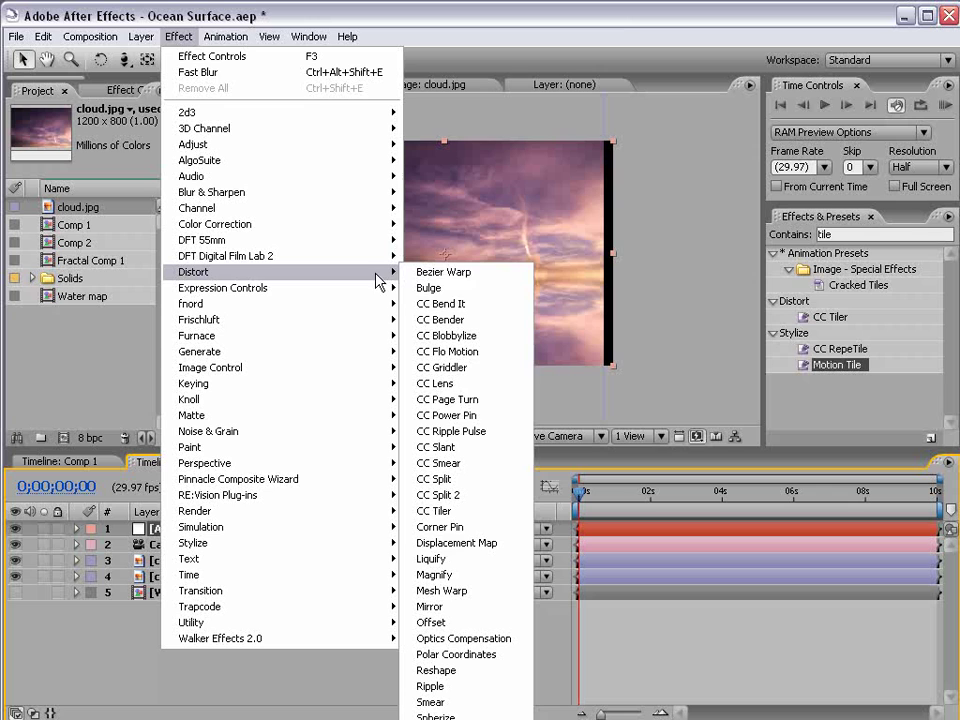
pyautogui.click(508, 543)
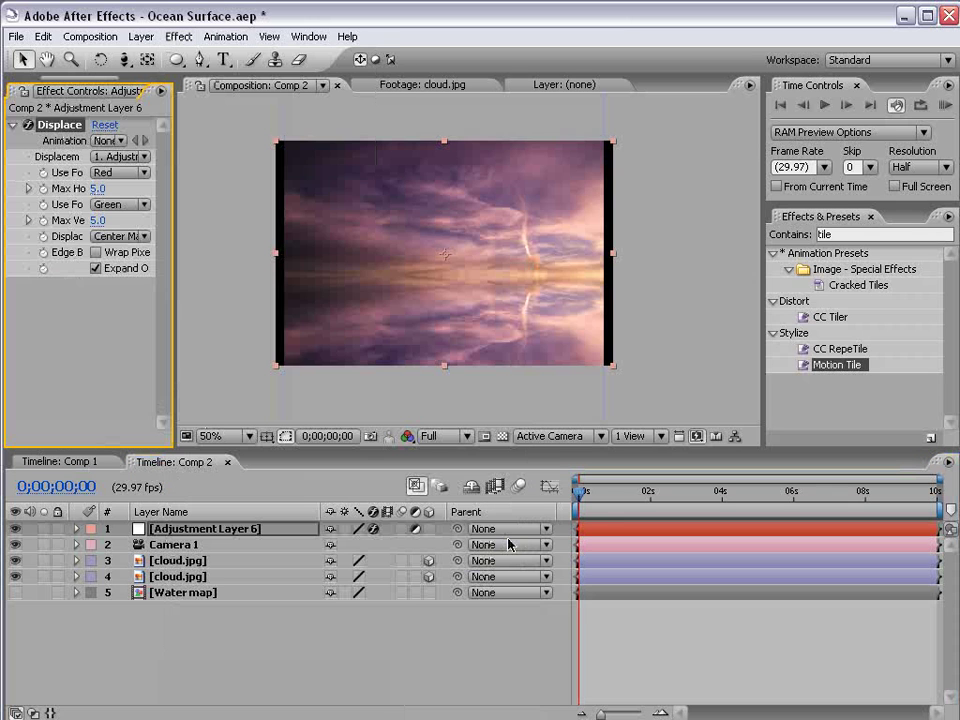
# Use the Water map layer as the displacement source, with maximum horizontal displacement 50 and maximum vertical displacement 107
pyautogui.moveTo(172, 156); pyautogui.dragTo(257, 158)
pyautogui.click(160, 157)
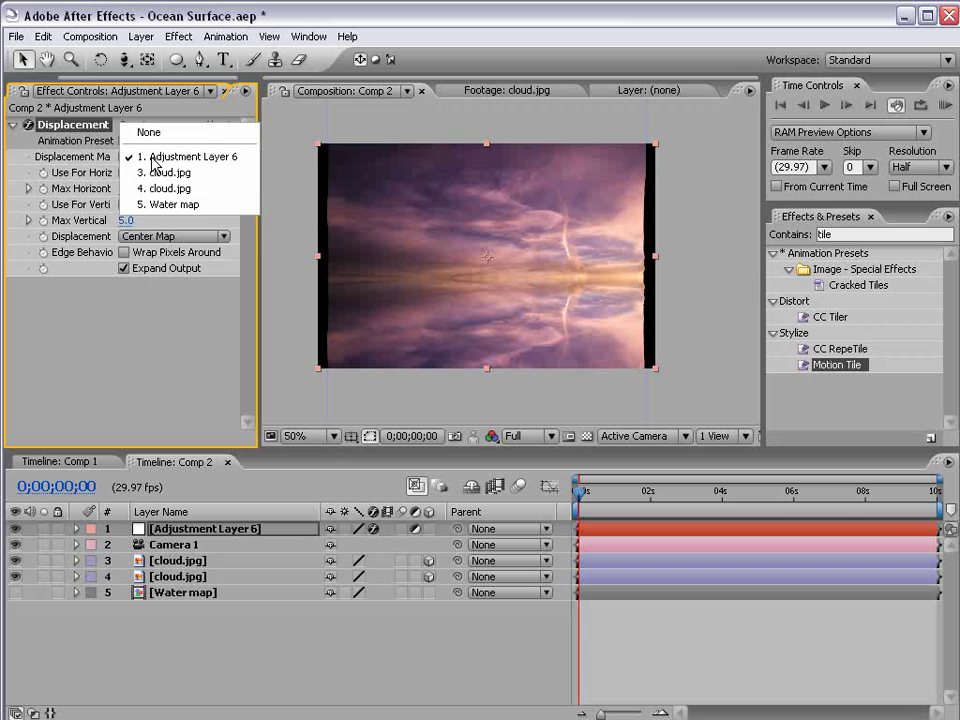
pyautogui.click(197, 208)
pyautogui.moveTo(257, 212); pyautogui.dragTo(279, 212)
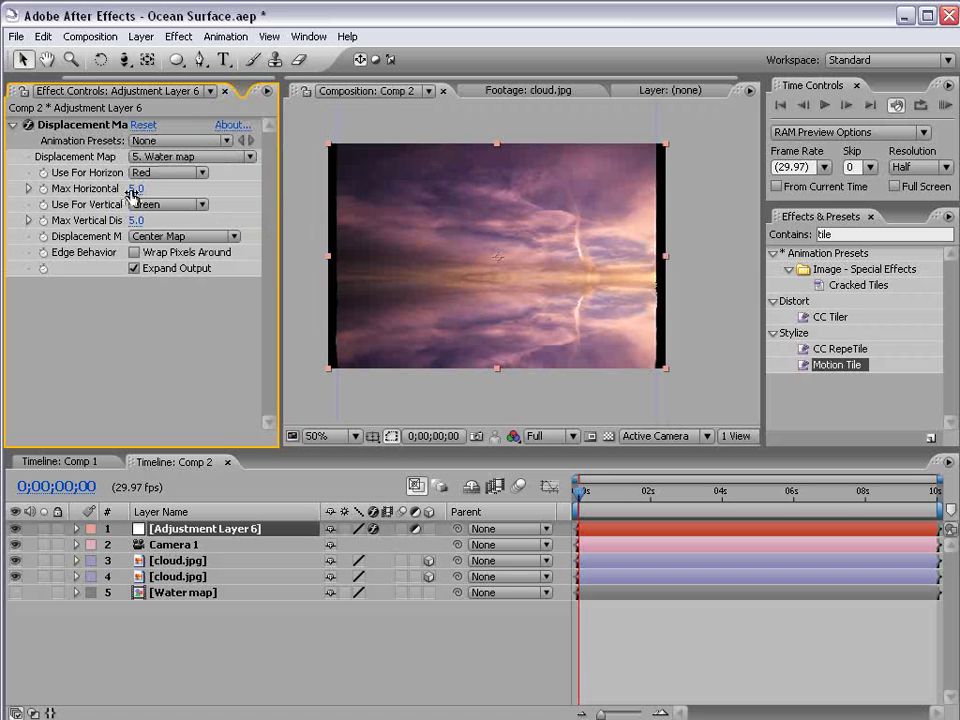
pyautogui.moveTo(132, 189); pyautogui.dragTo(181, 188)
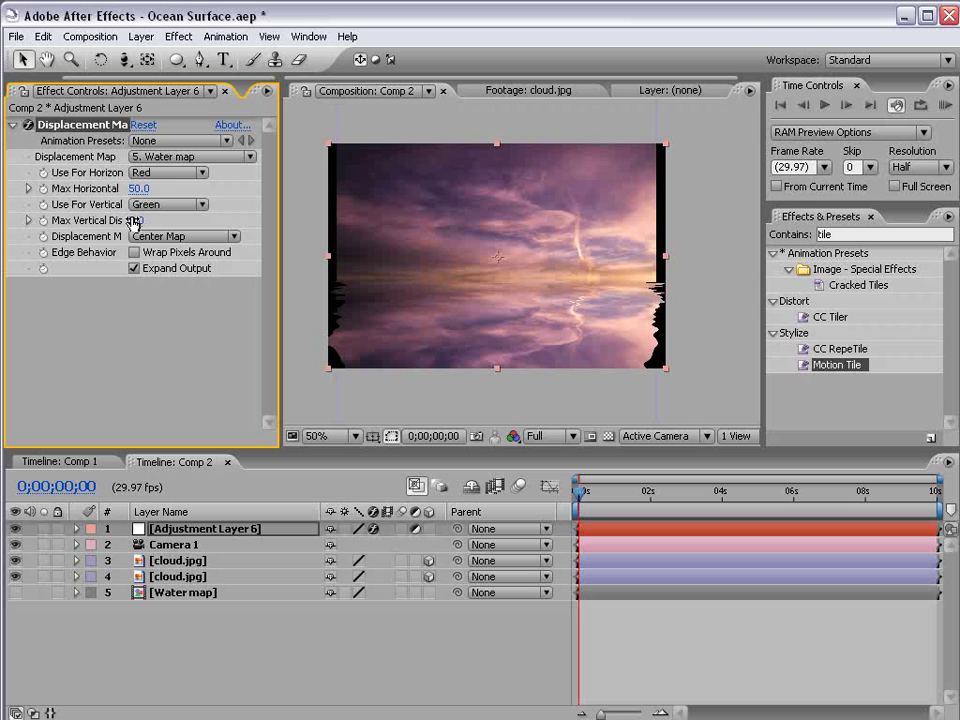
pyautogui.moveTo(134, 220); pyautogui.dragTo(236, 219)
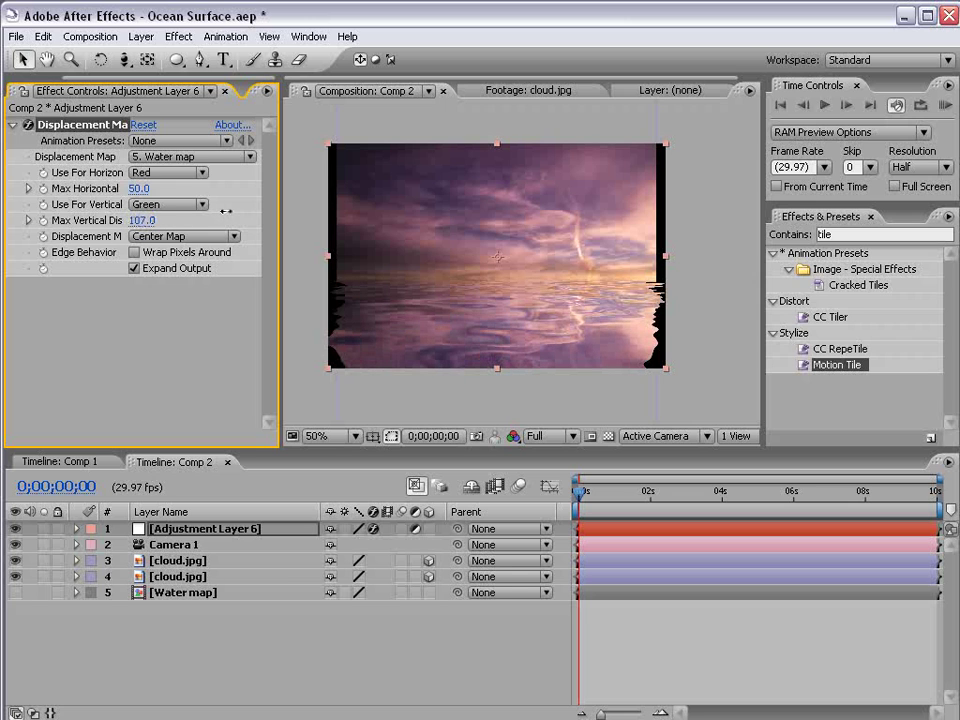
pyautogui.click(706, 333)
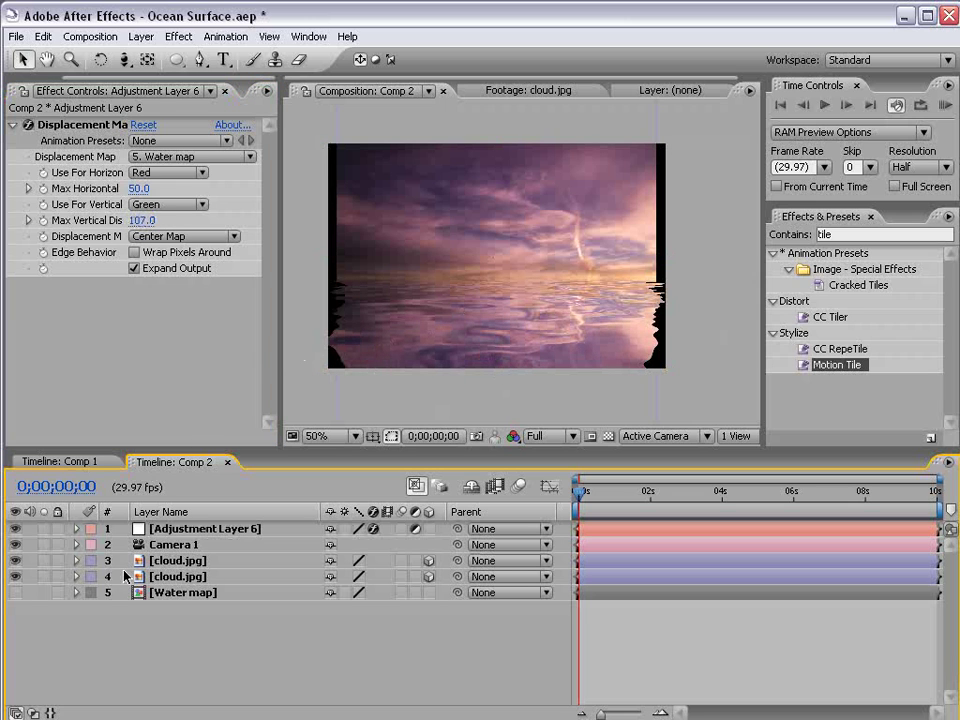
# Place the flipped cloud layer below the upright one in the layer stack and rename the upright one Top
pyautogui.click(180, 563)
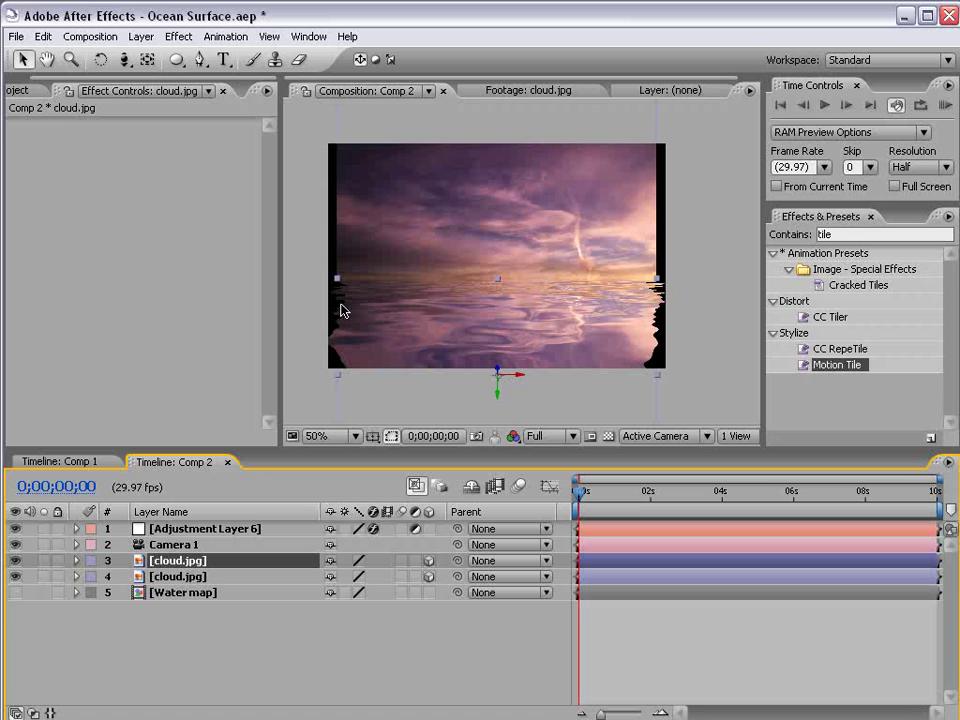
pyautogui.moveTo(190, 566)
pyautogui.mouseDown()
pyautogui.moveTo(189, 598)
pyautogui.moveTo(185, 584)
pyautogui.mouseUp()
pyautogui.click(168, 568)
pyautogui.press('Return')
pyautogui.write('Top')
pyautogui.press('Return')
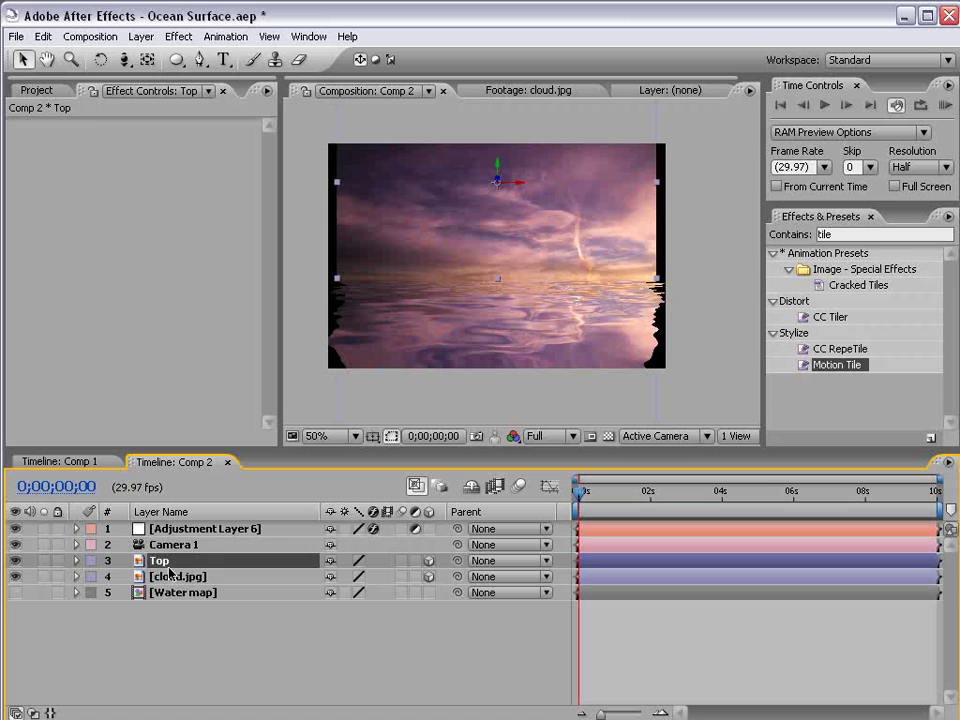
# Rename the flipped cloud layer Bottom
pyautogui.click(170, 576)
pyautogui.press('Return')
pyautogui.write('Bot')
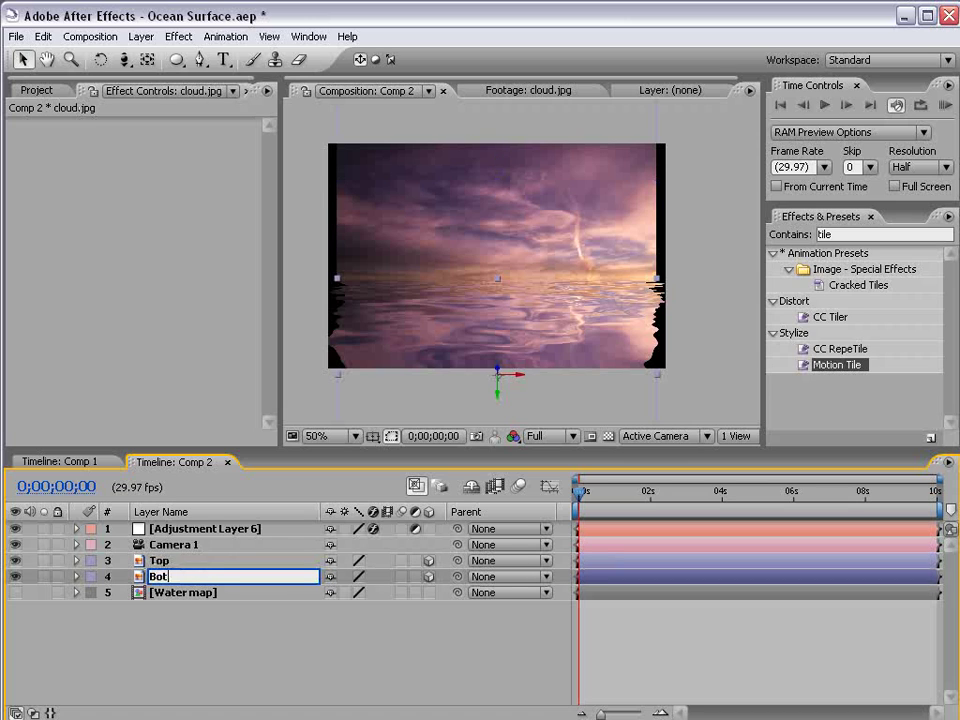
pyautogui.write('tom')
pyautogui.press('Return')
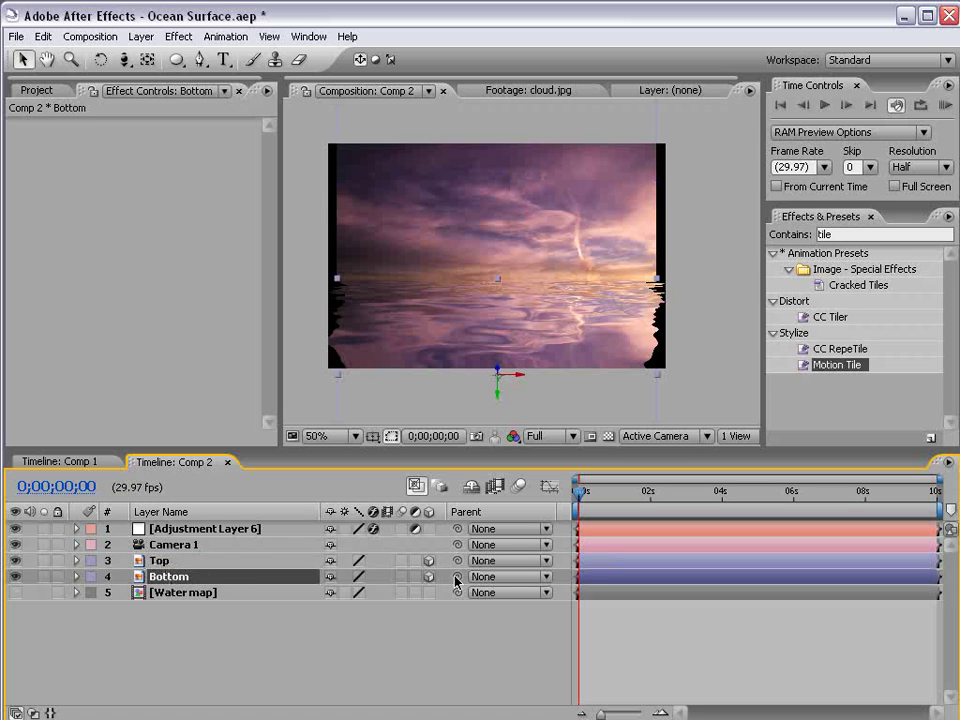
# Parent the Bottom layer to the Top layer and test the link by moving Top sideways
pyautogui.moveTo(459, 580); pyautogui.dragTo(158, 561)
pyautogui.click(158, 561)
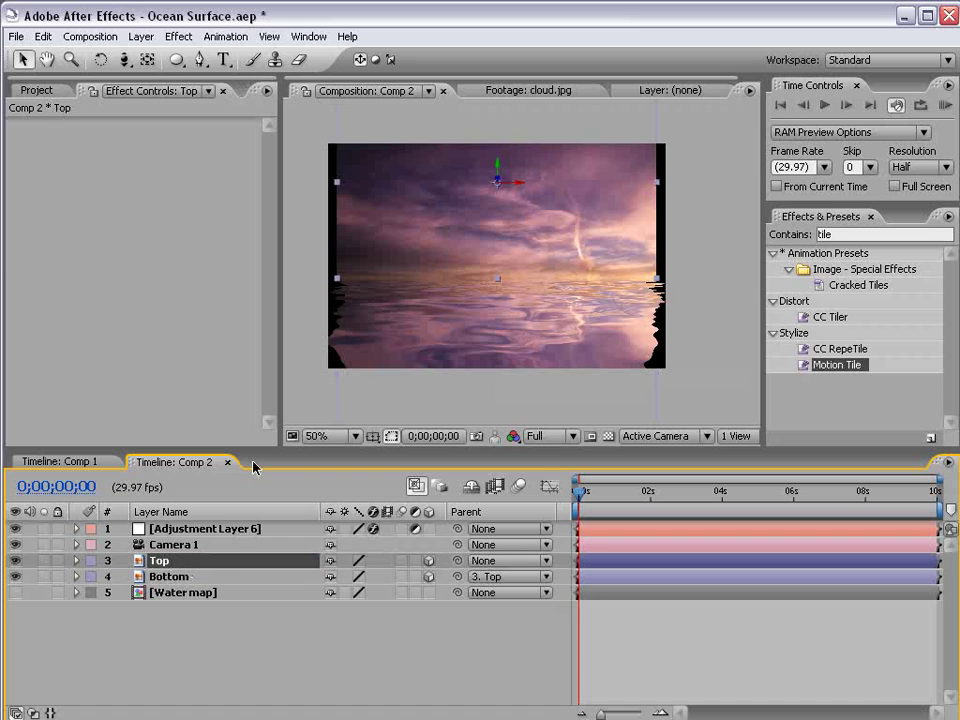
pyautogui.moveTo(514, 184); pyautogui.dragTo(534, 190)
# Rename the adjustment layer Displace and place it between the Top and Bottom layers
pyautogui.click(110, 527)
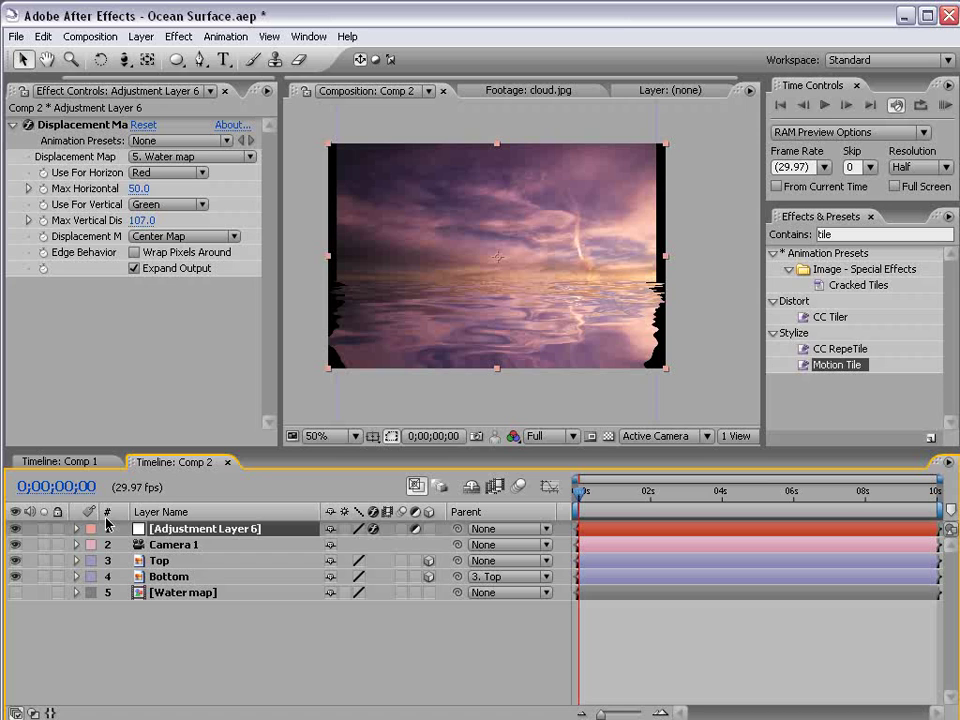
pyautogui.press('Return')
pyautogui.write('Dis')
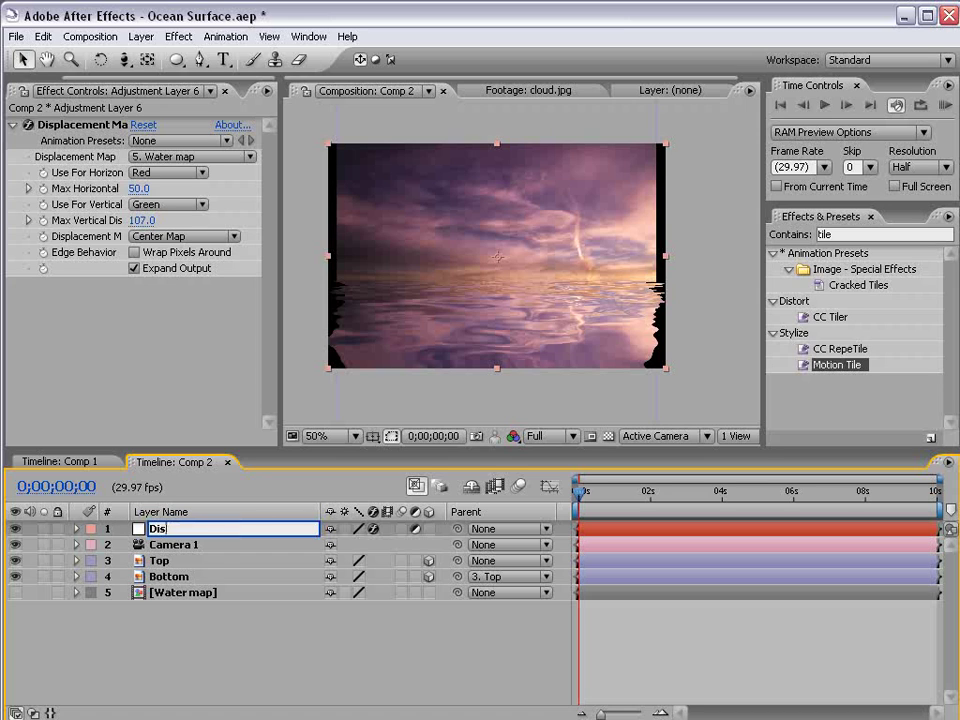
pyautogui.write('place')
pyautogui.press('Return')
pyautogui.moveTo(177, 535); pyautogui.dragTo(176, 568)
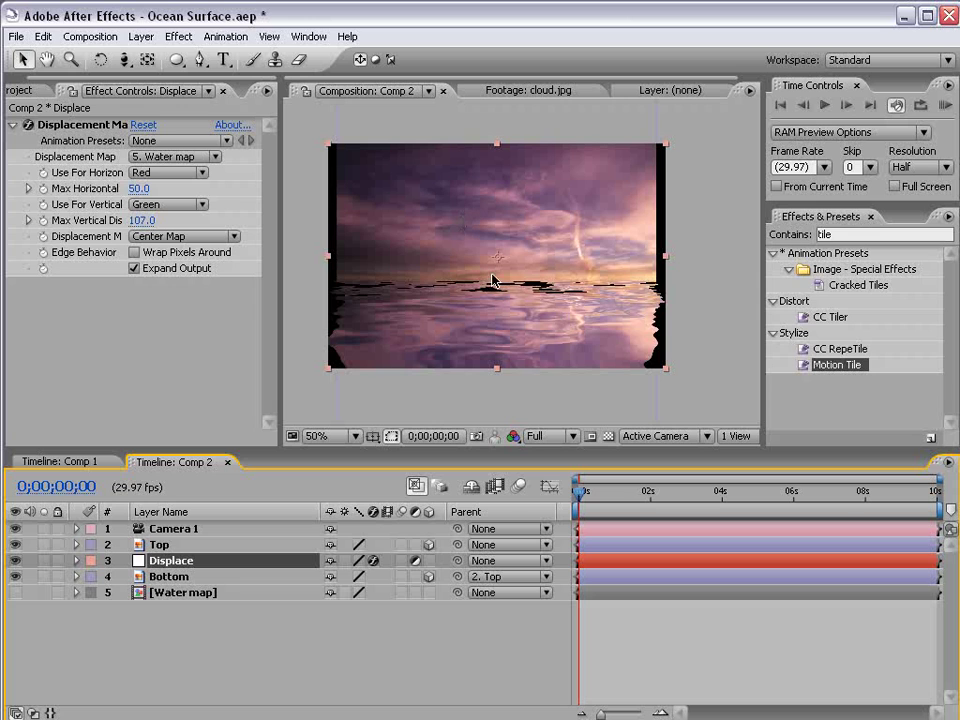
pyautogui.press('.')
pyautogui.press(',')
# Find the Motion Tile effect and apply it to the Bottom layer
pyautogui.click(188, 580)
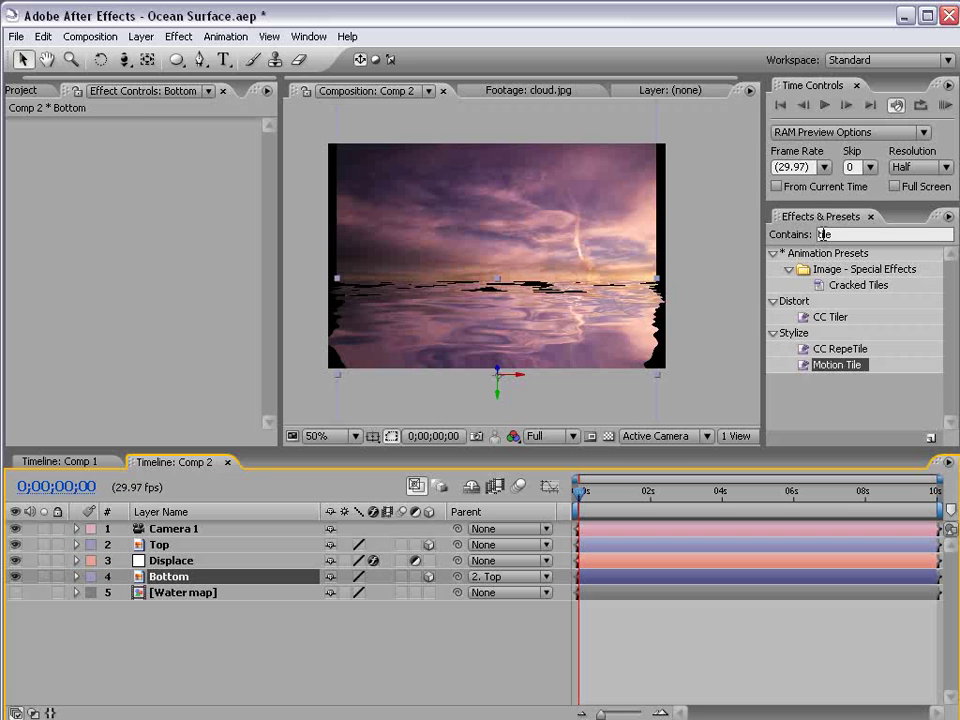
pyautogui.doubleClick(817, 234)
pyautogui.write('til')
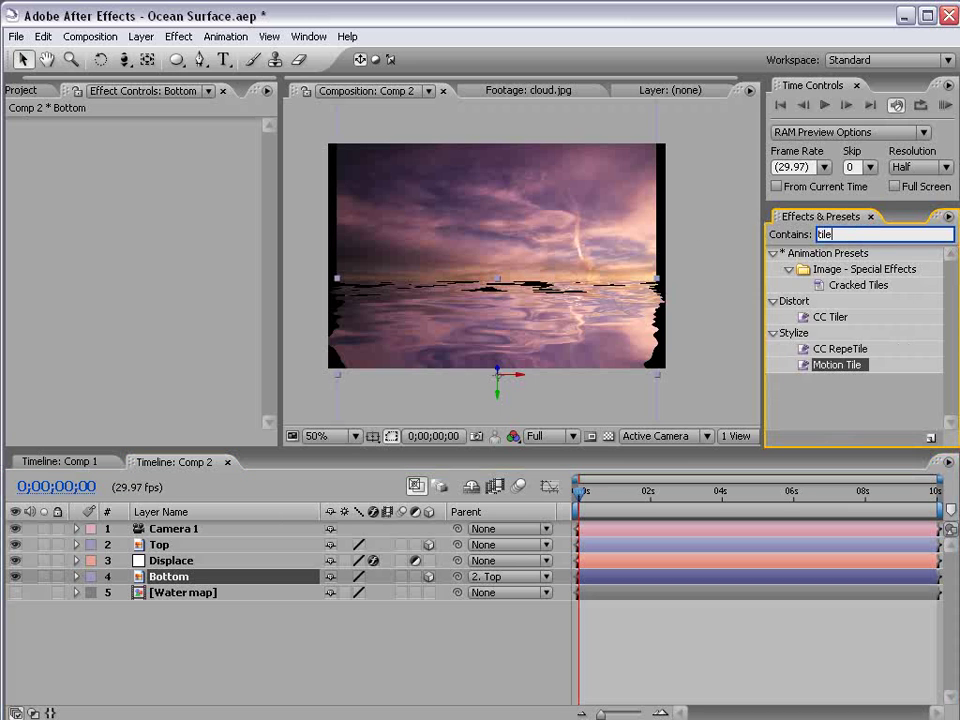
pyautogui.click(823, 418)
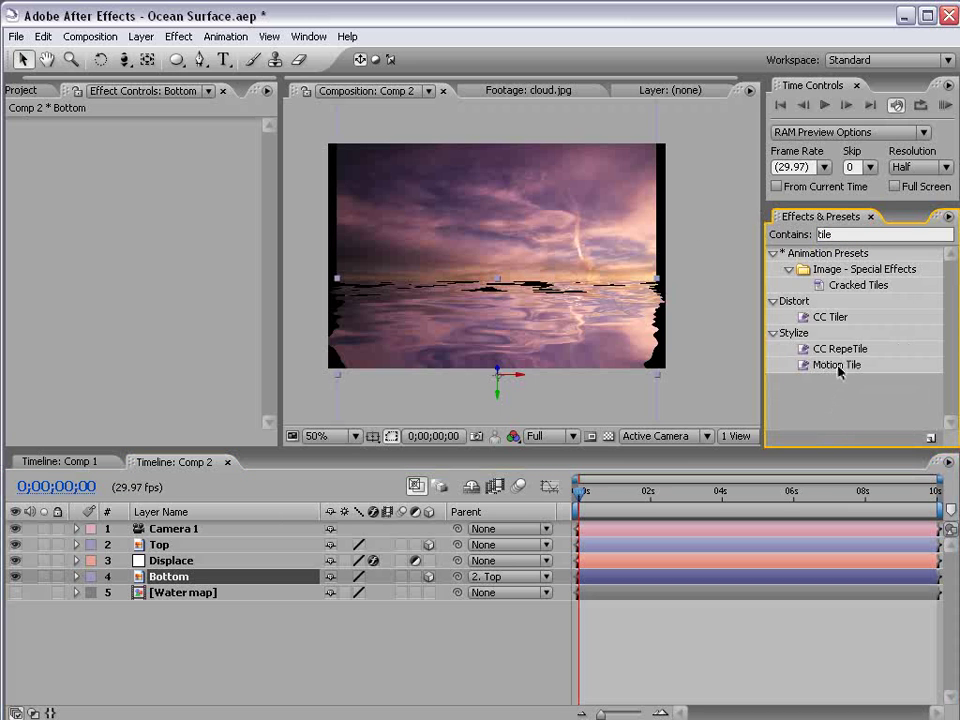
pyautogui.moveTo(838, 366); pyautogui.dragTo(205, 578)
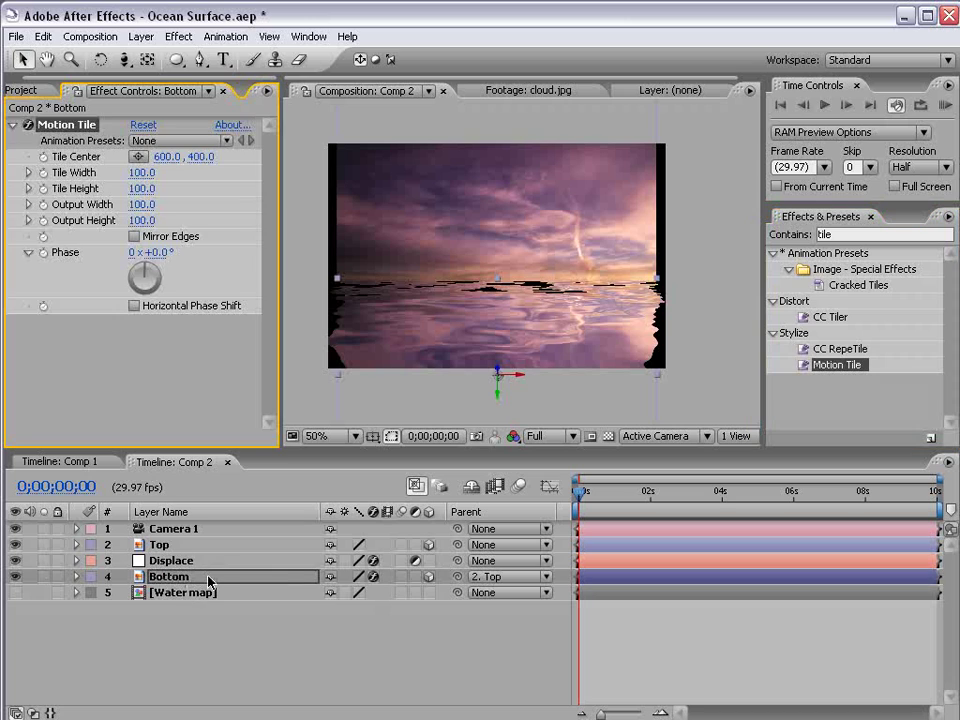
# Set the Bottom layer's Motion Tile Output Height to 150 and enable Mirror Edges
pyautogui.click(141, 220)
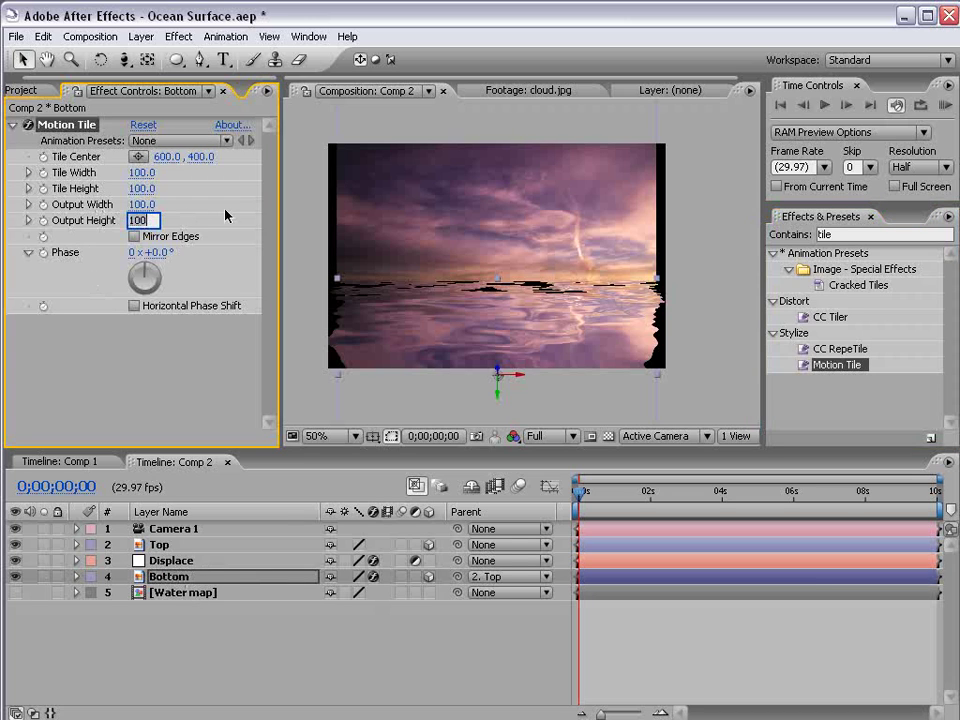
pyautogui.write('150')
pyautogui.press('Return')
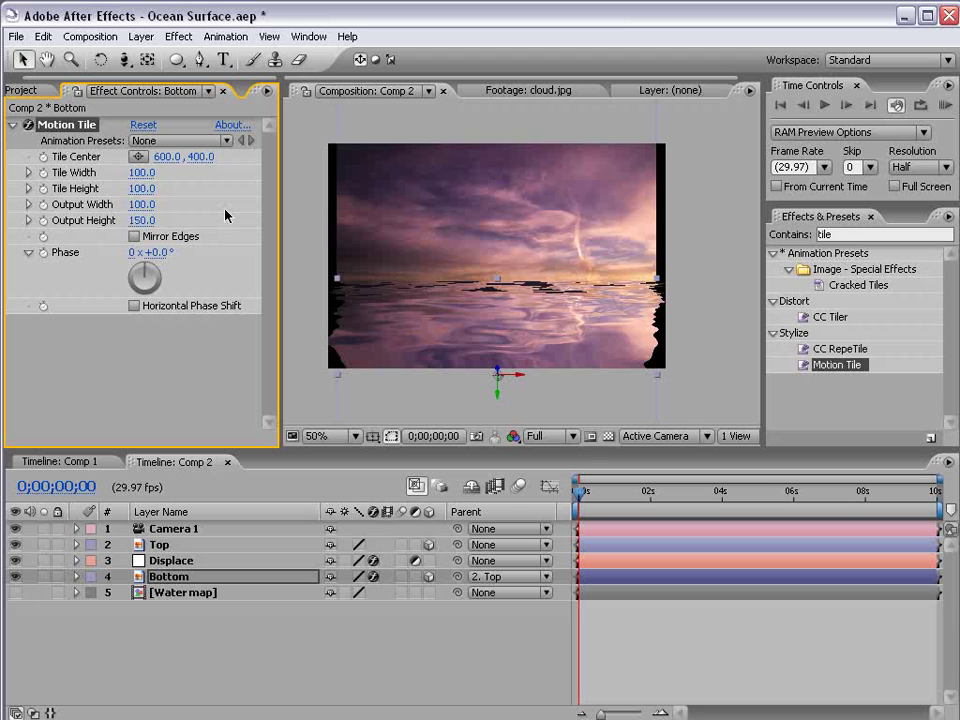
pyautogui.click(134, 236)
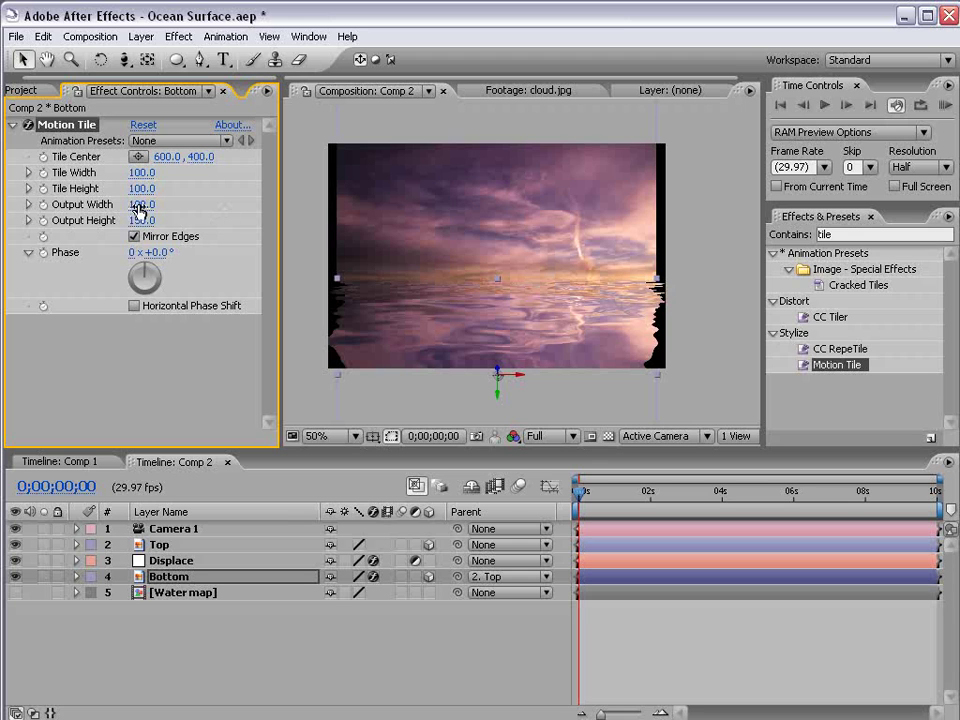
pyautogui.press('F2')
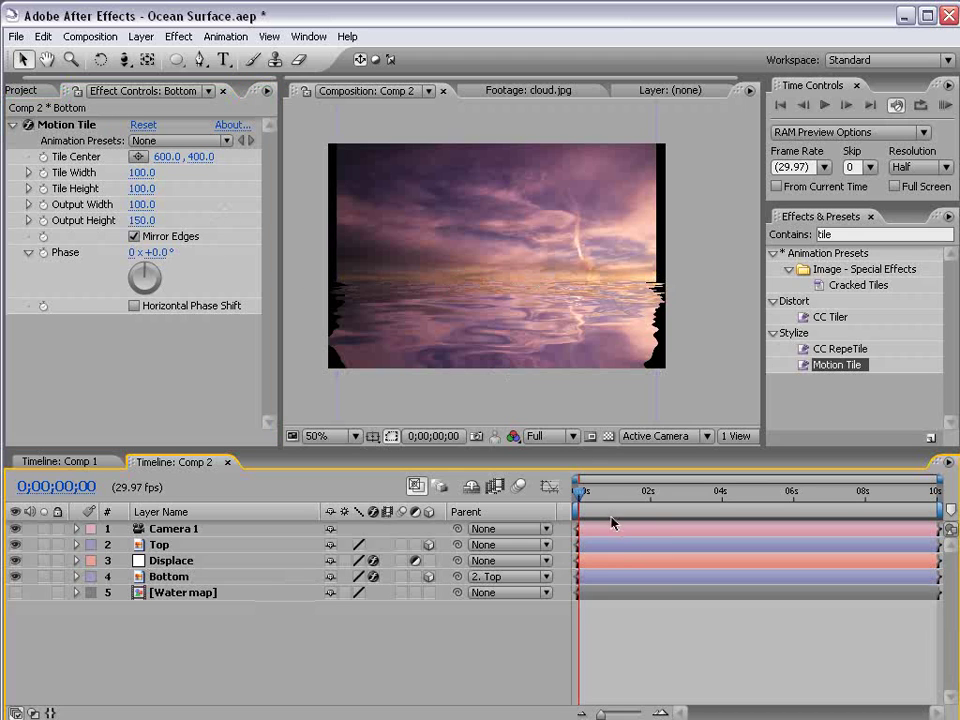
# Try moving the camera around the ocean scene to test the perspective, and undo the move
pyautogui.moveTo(588, 498); pyautogui.dragTo(576, 505)
pyautogui.press('c')
pyautogui.moveTo(484, 332)
pyautogui.mouseDown()
pyautogui.moveTo(499, 302)
pyautogui.moveTo(476, 328)
pyautogui.moveTo(501, 322)
pyautogui.mouseUp()
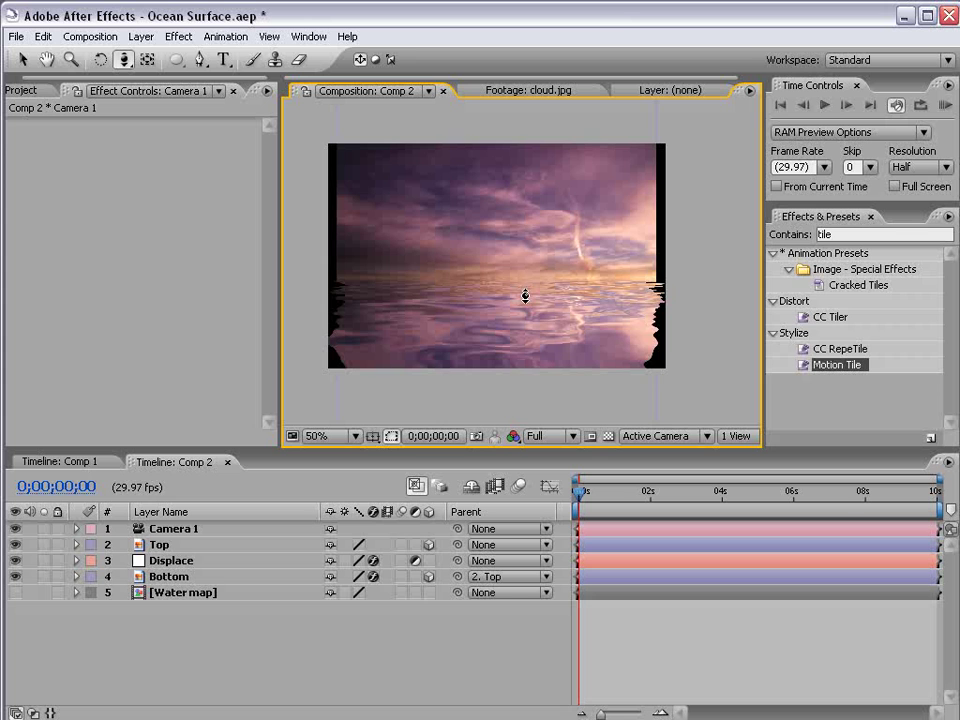
pyautogui.moveTo(554, 291)
pyautogui.mouseDown()
pyautogui.moveTo(508, 315)
pyautogui.moveTo(557, 274)
pyautogui.moveTo(591, 274)
pyautogui.moveTo(583, 291)
pyautogui.moveTo(568, 290)
pyautogui.mouseUp()
pyautogui.hotkey('ctrl', 'z')
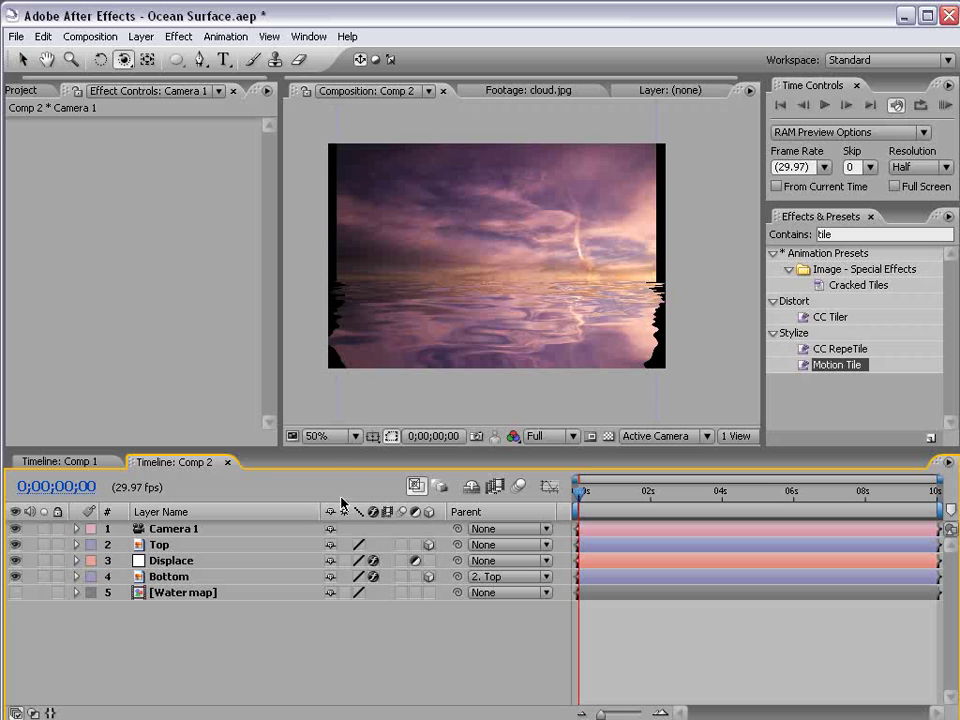
# Enable collapse transformations on the Water map layer and solo it to test its response to a camera orbit
pyautogui.click(197, 594)
pyautogui.click(345, 593)
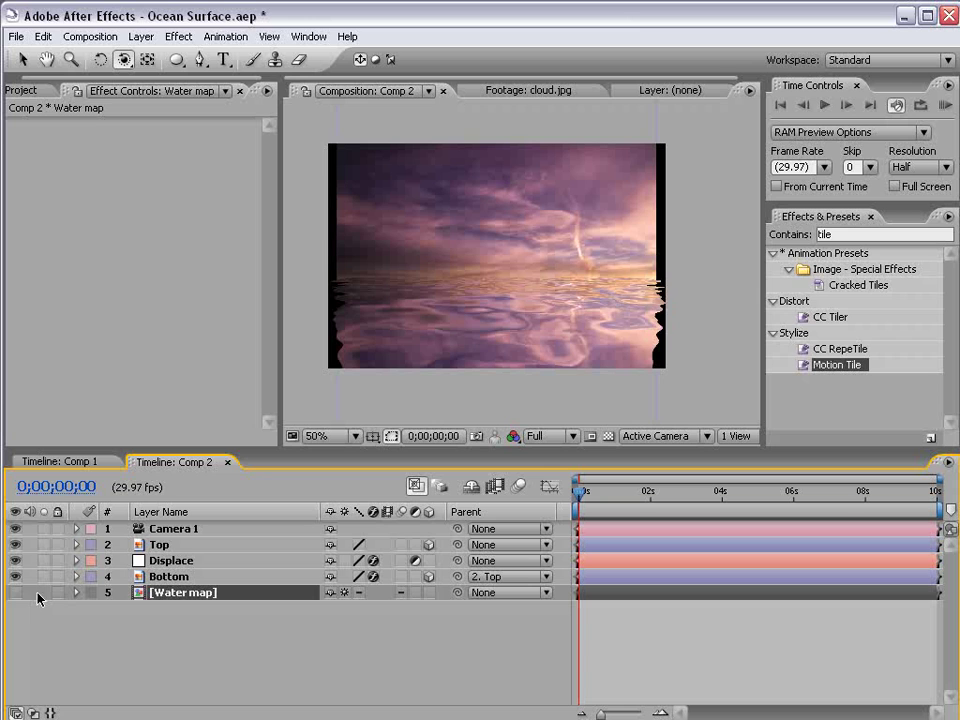
pyautogui.click(15, 593)
pyautogui.click(43, 593)
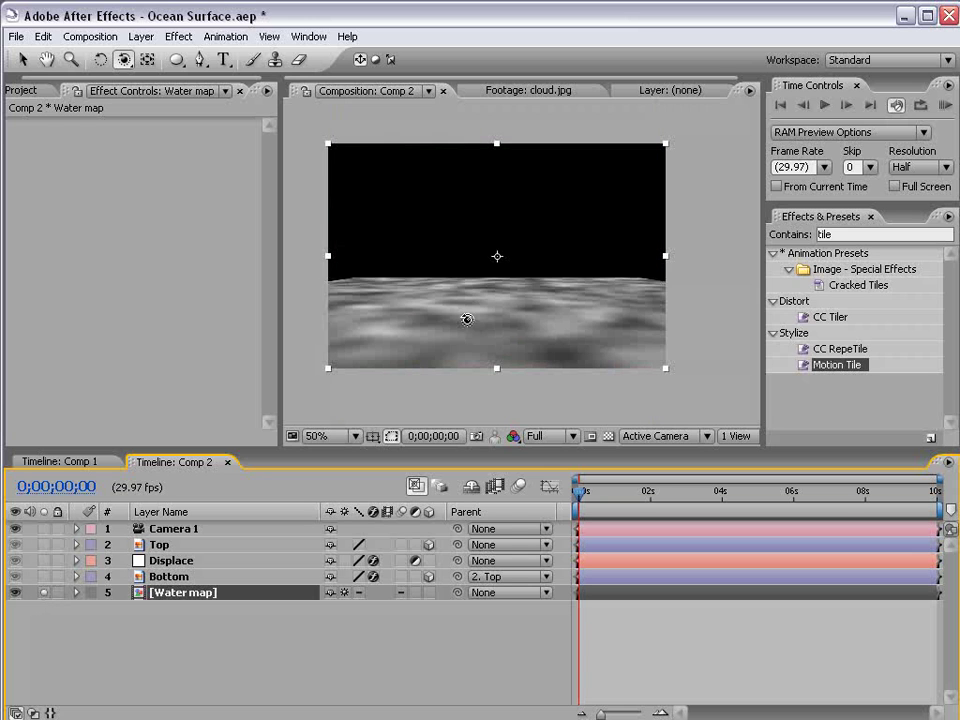
pyautogui.moveTo(547, 292); pyautogui.dragTo(480, 315)
pyautogui.hotkey('ctrl', 'z')
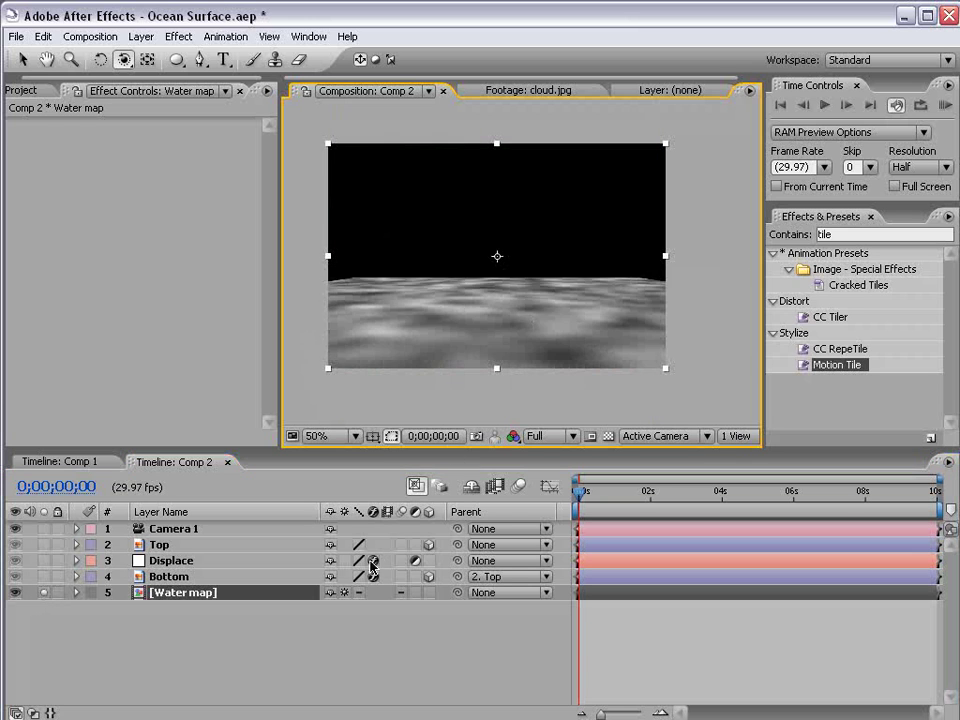
# Turn off collapse transformations on the Water map layer and orbit the camera to compare how the layers respond
pyautogui.click(343, 593)
pyautogui.click(357, 577)
pyautogui.click(479, 327)
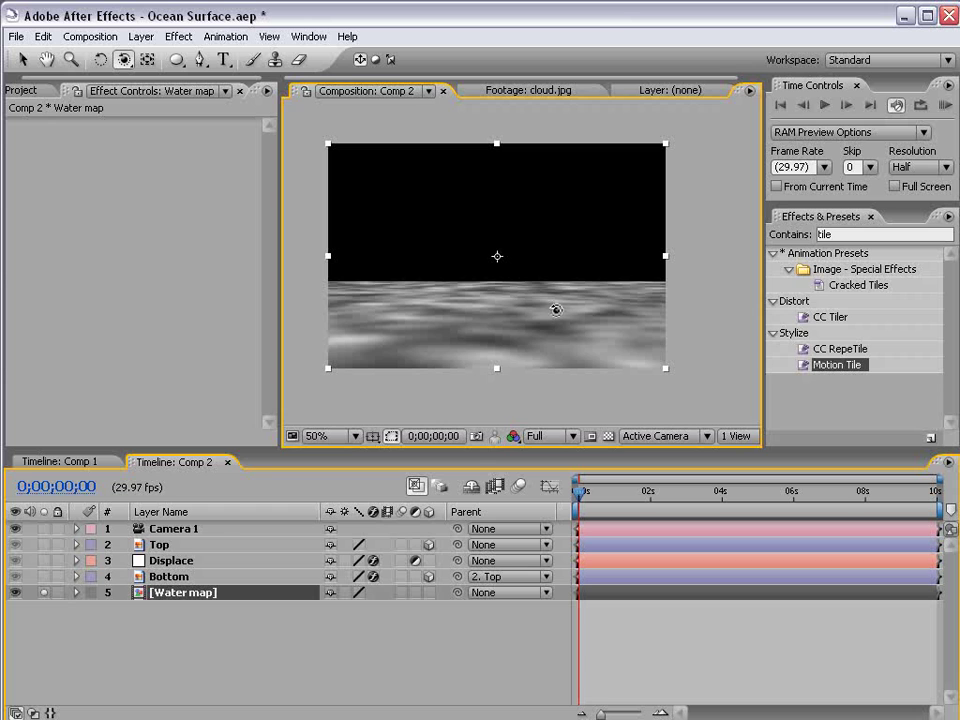
pyautogui.click(43, 592)
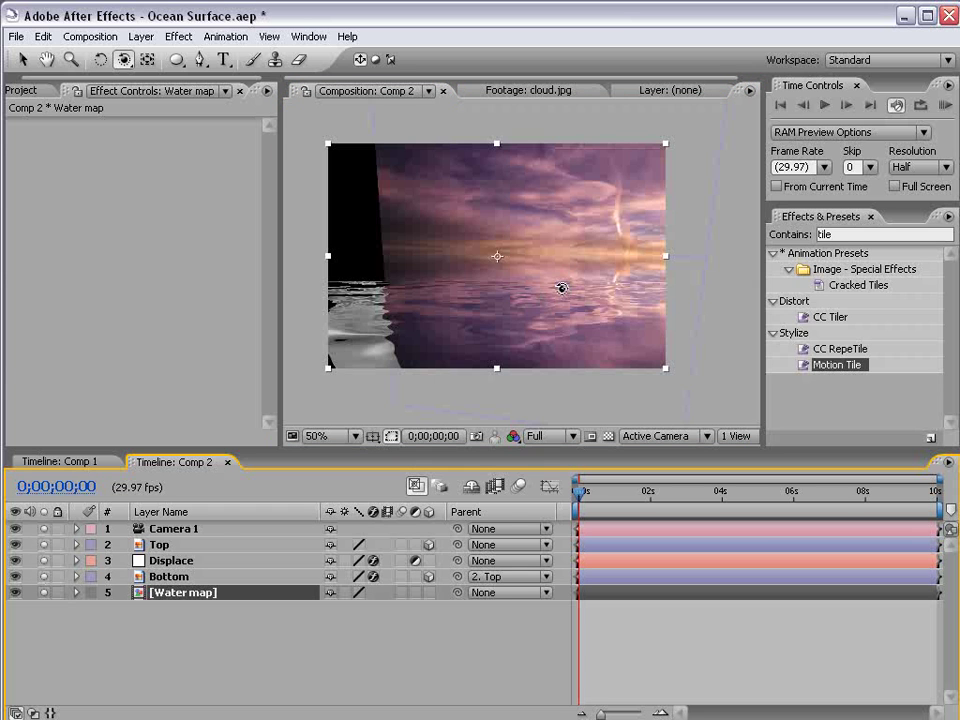
pyautogui.moveTo(561, 286); pyautogui.dragTo(584, 288)
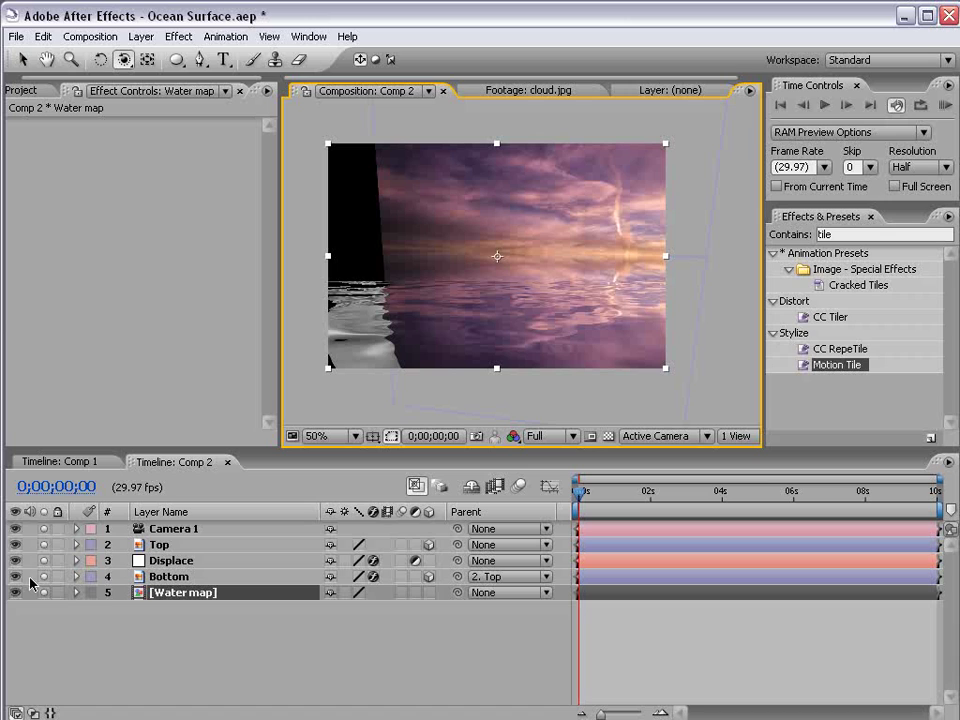
# Clear solo on all layers, and make Water map a hidden layer with collapse transformations enabled
pyautogui.moveTo(44, 529); pyautogui.dragTo(40, 596)
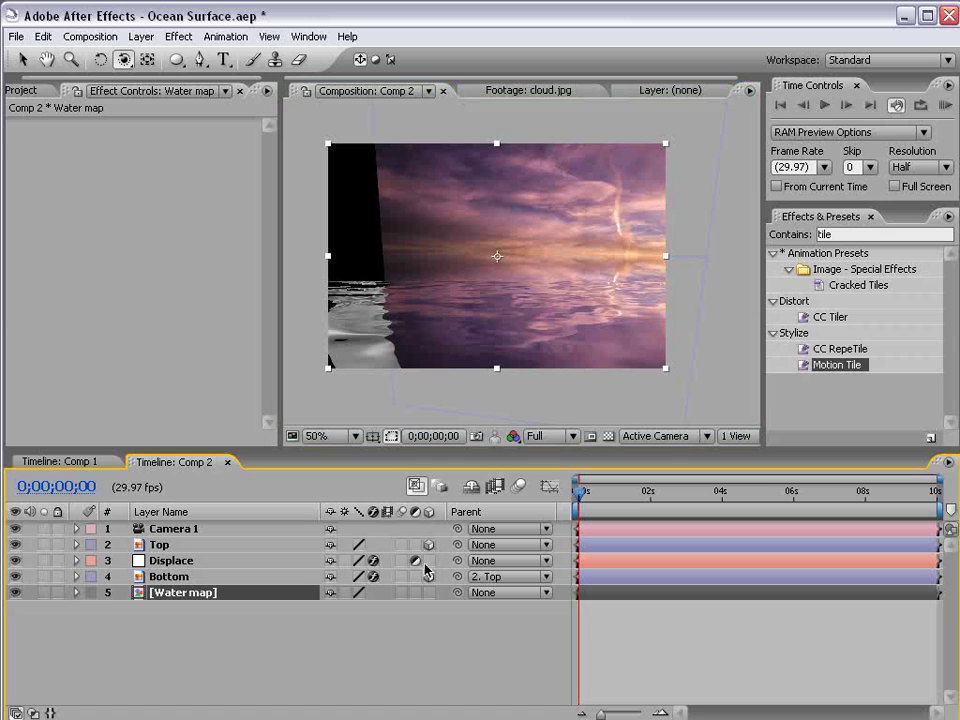
pyautogui.click(343, 593)
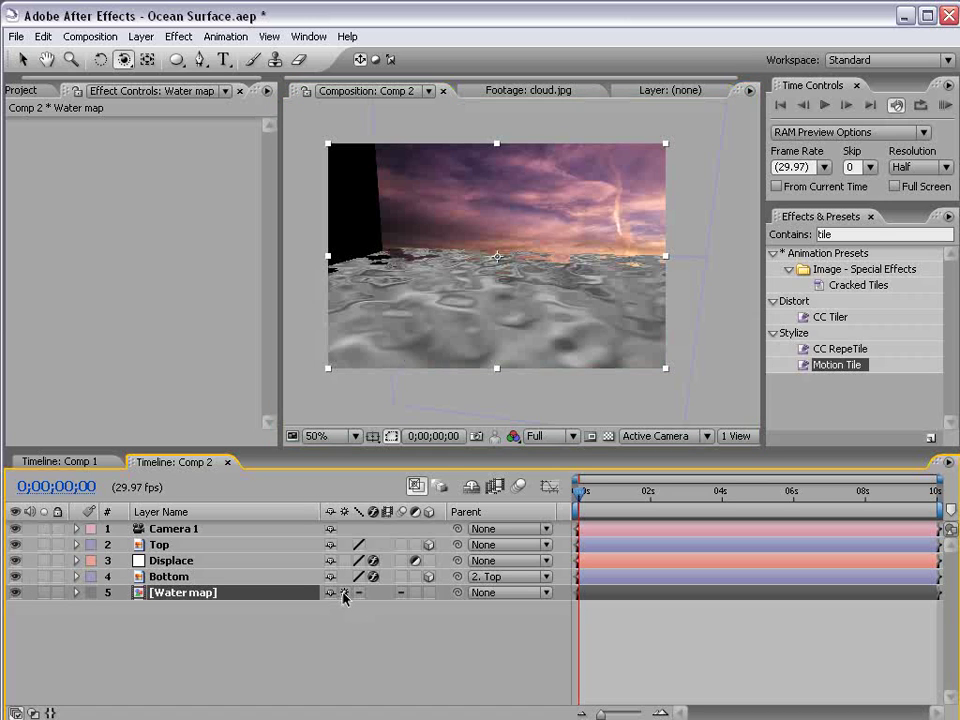
pyautogui.click(15, 593)
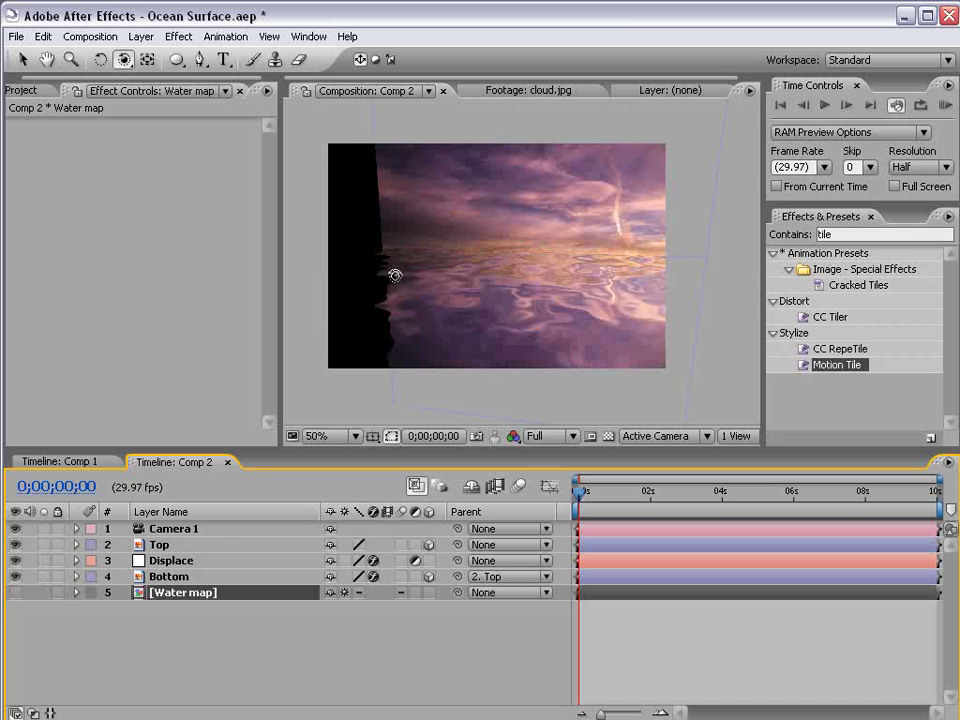
# Orbit the camera sideways to check the displaced reflection, and undo the recent camera moves
pyautogui.moveTo(388, 274); pyautogui.dragTo(507, 275)
pyautogui.hotkey('ctrl', 'z')
pyautogui.hotkey('ctrl', 'z')
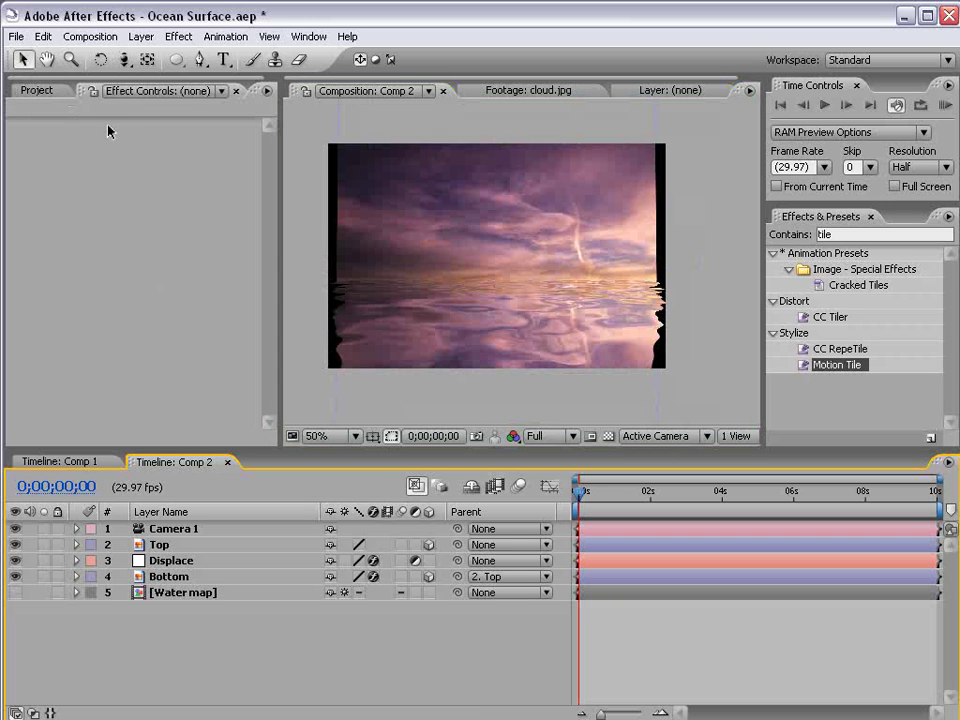
# Reposition the camera closer at a slight angle so the sky and water fill the frame
pyautogui.moveTo(124, 60); pyautogui.dragTo(200, 101)
pyautogui.moveTo(490, 323); pyautogui.dragTo(507, 287)
pyautogui.press('c')
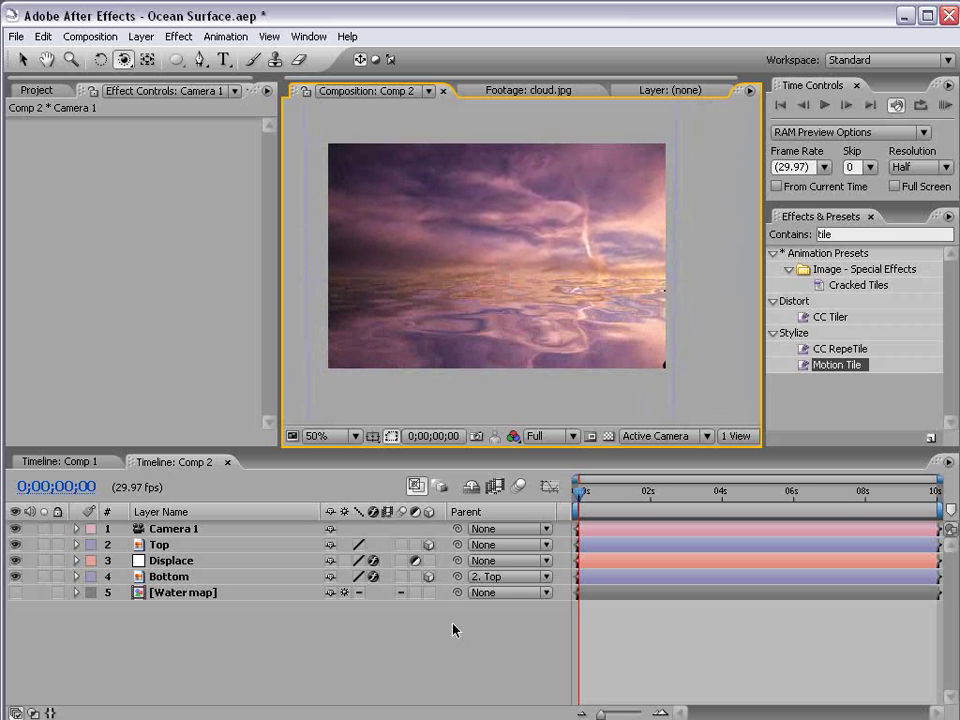
pyautogui.press('v')
pyautogui.click(249, 628)
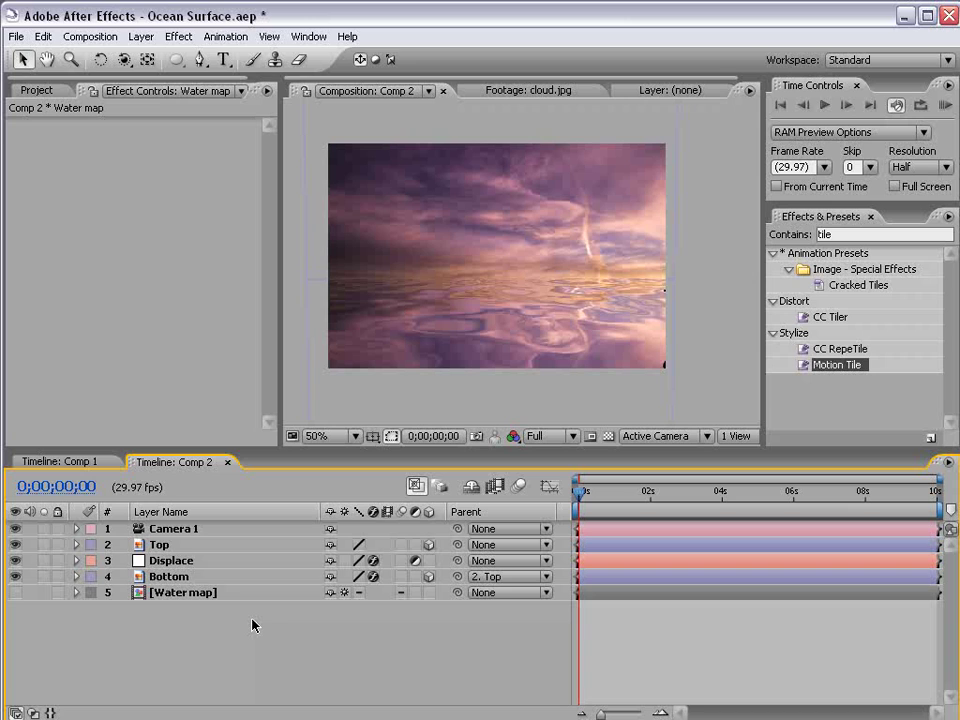
# Open the Water map composition and test the Fractal layer's Evolution setting, undoing the trial change
pyautogui.doubleClick(171, 593)
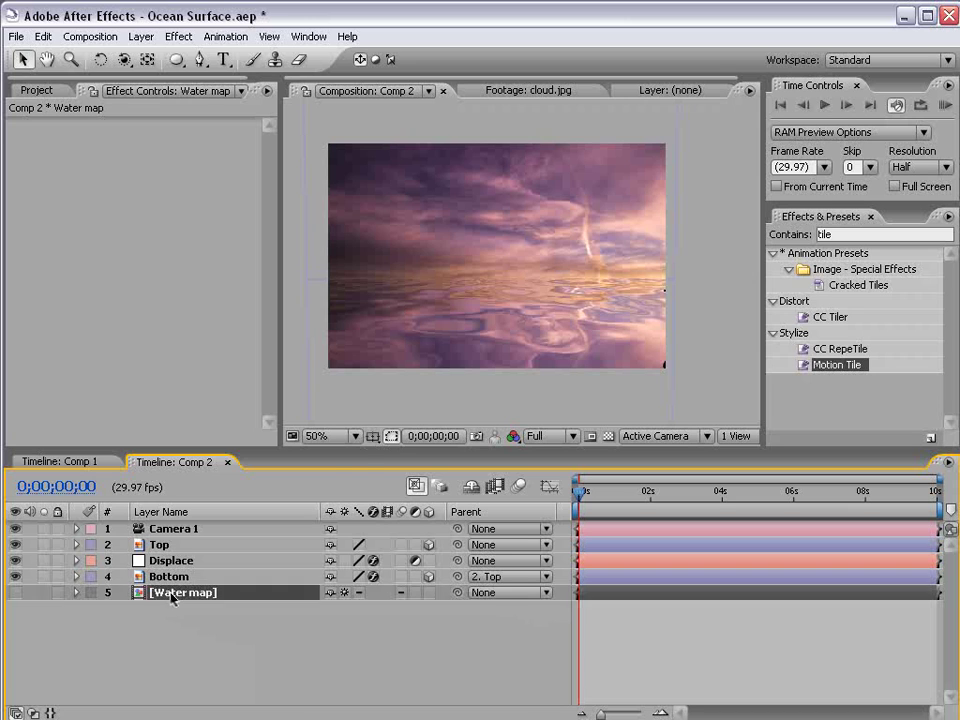
pyautogui.click(140, 530)
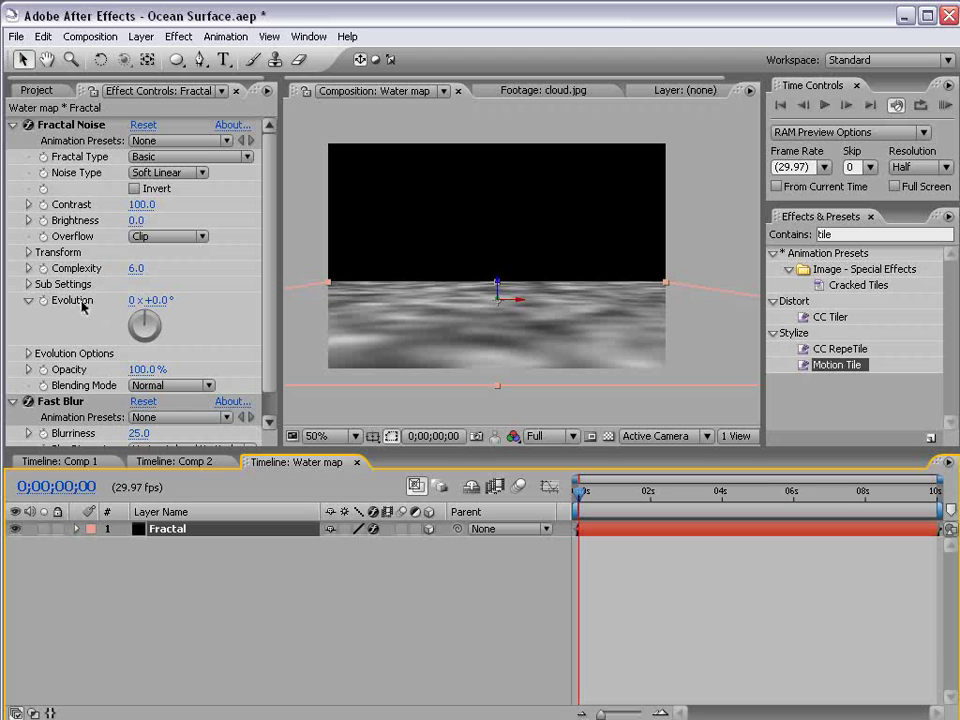
pyautogui.moveTo(150, 300); pyautogui.dragTo(430, 300)
pyautogui.hotkey('ctrl', 'z')
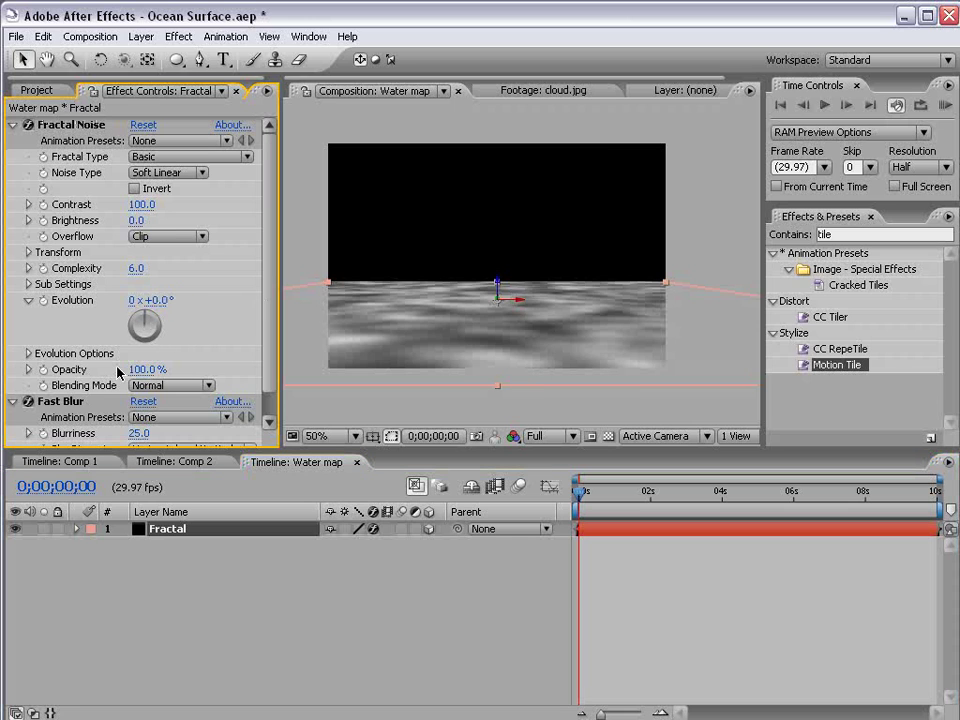
# Keyframe the Fractal Noise Evolution from 0 at the start to 2 revolutions at 0;00;06;01
pyautogui.click(44, 301)
pyautogui.moveTo(581, 507); pyautogui.dragTo(794, 506)
pyautogui.click(133, 301)
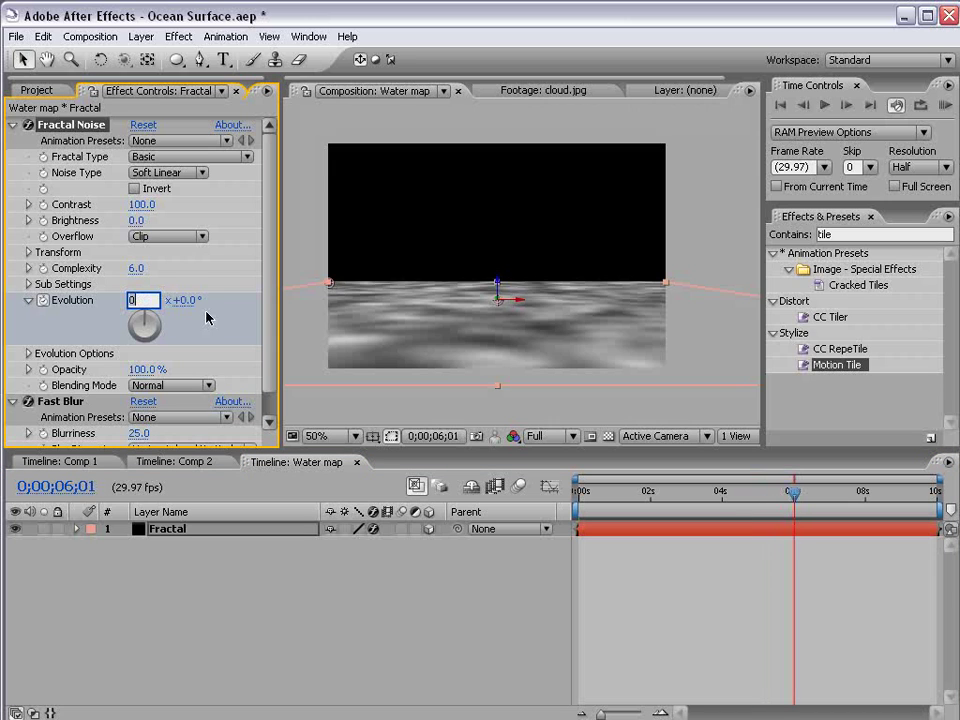
pyautogui.write('2')
pyautogui.press('Return')
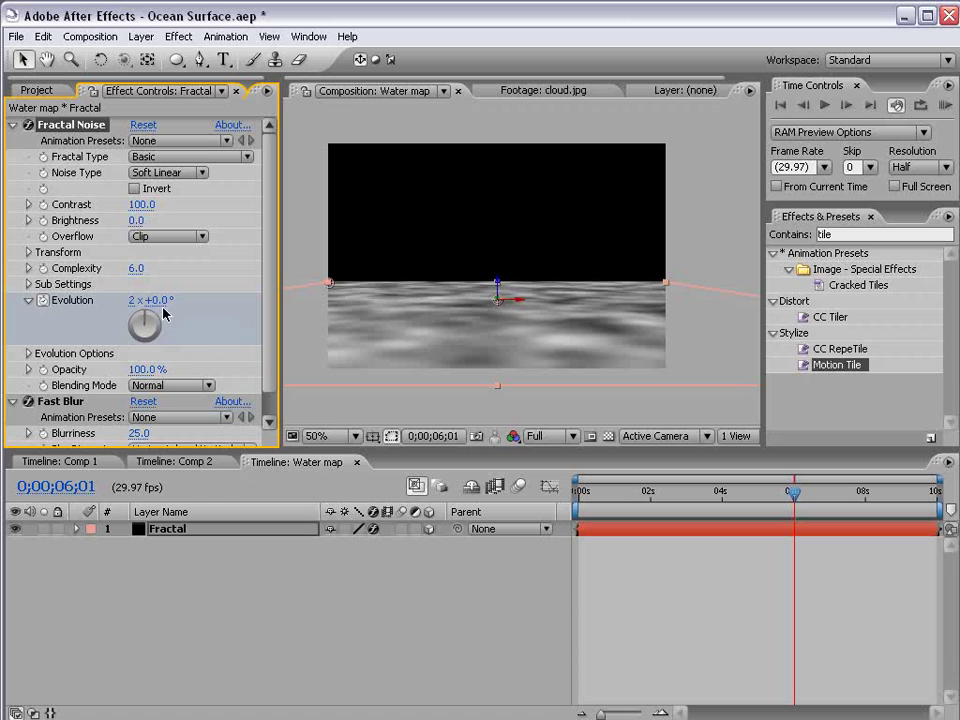
# Close the Water map composition and RAM preview the animated water in Comp 2
pyautogui.click(357, 462)
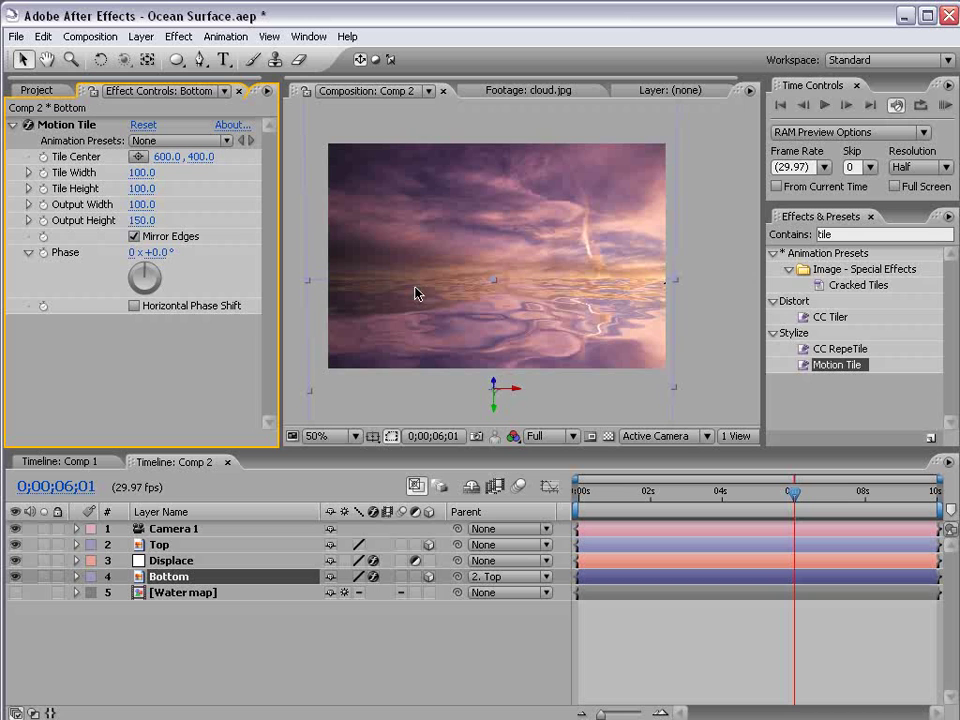
pyautogui.press('KP_0')
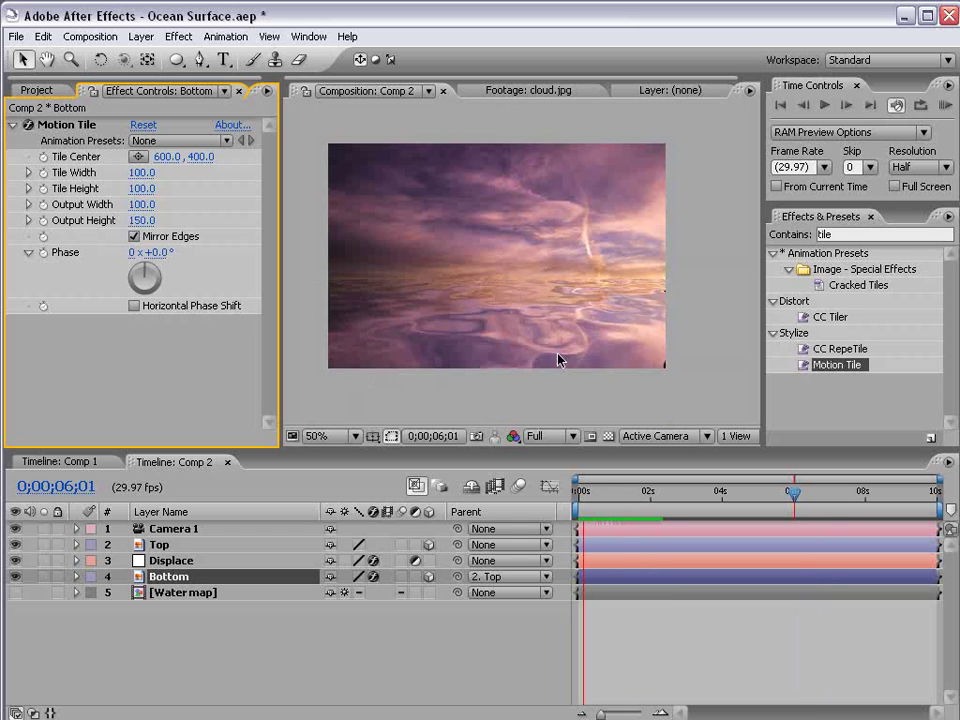
pyautogui.press('space')
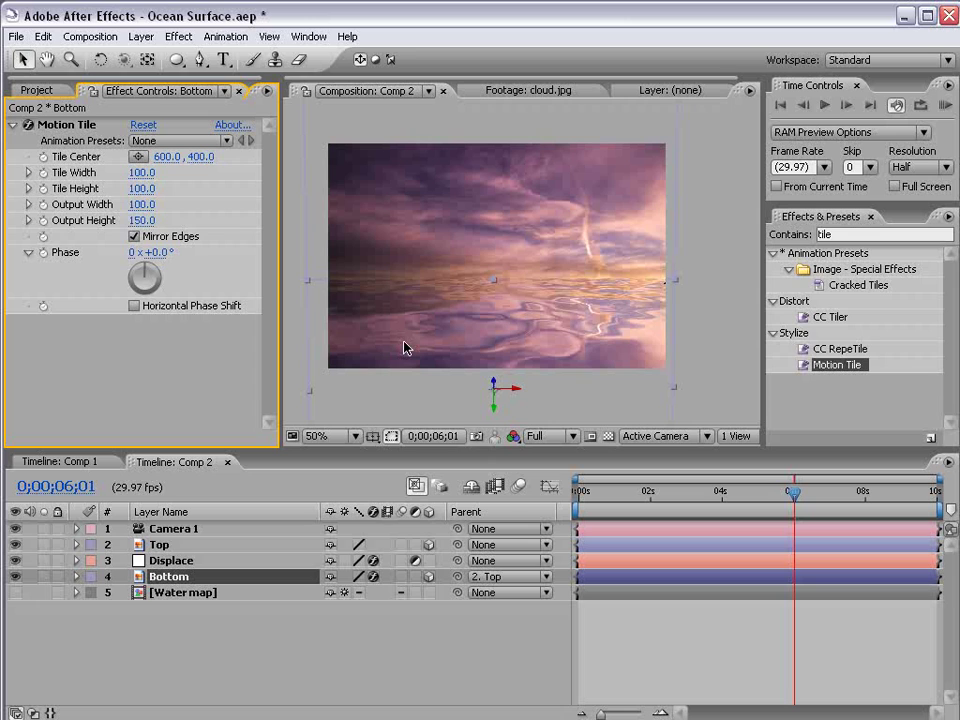
# Review the Displace, Water map and Bottom layers and inspect the water surface at 0;00;01;05 in Comp 2
pyautogui.click(178, 593)
pyautogui.click(160, 558)
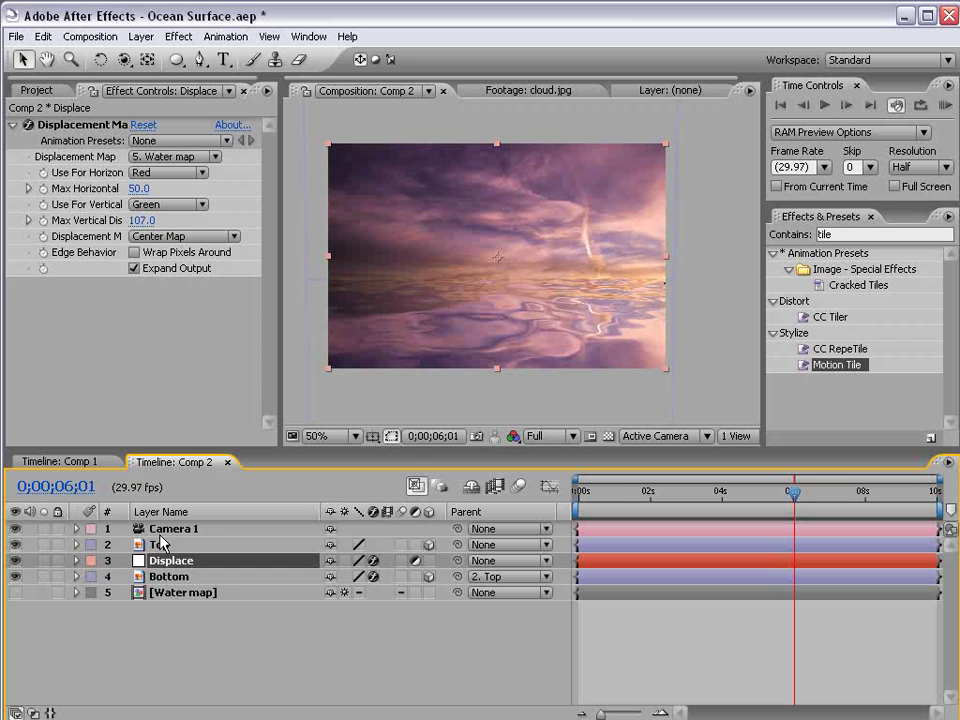
pyautogui.click(160, 593)
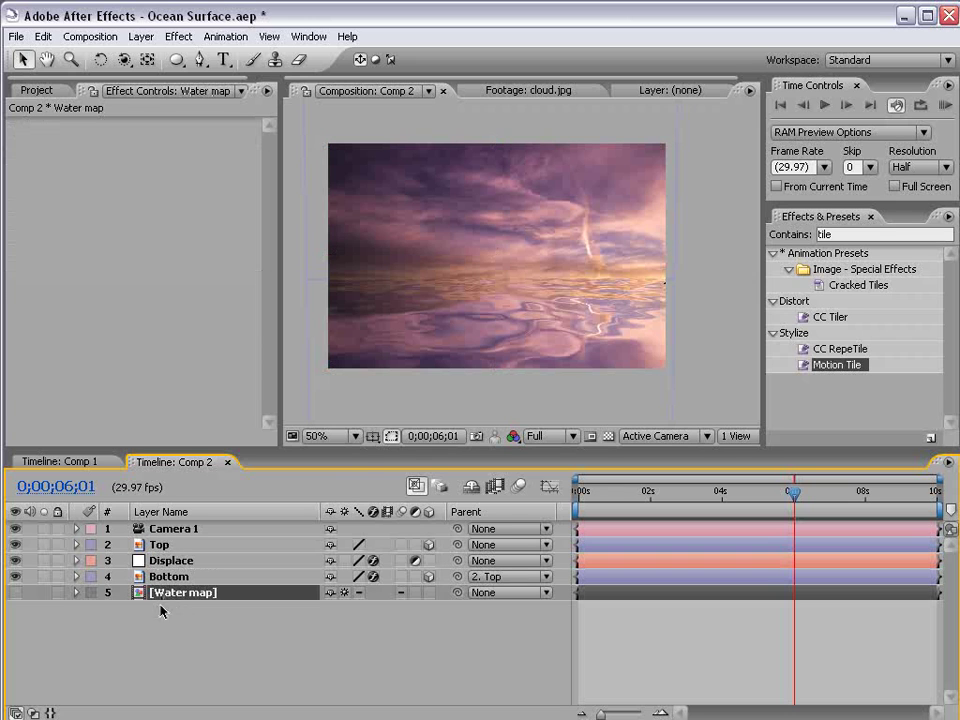
pyautogui.doubleClick(183, 593)
pyautogui.moveTo(596, 491); pyautogui.dragTo(621, 491)
pyautogui.click(182, 462)
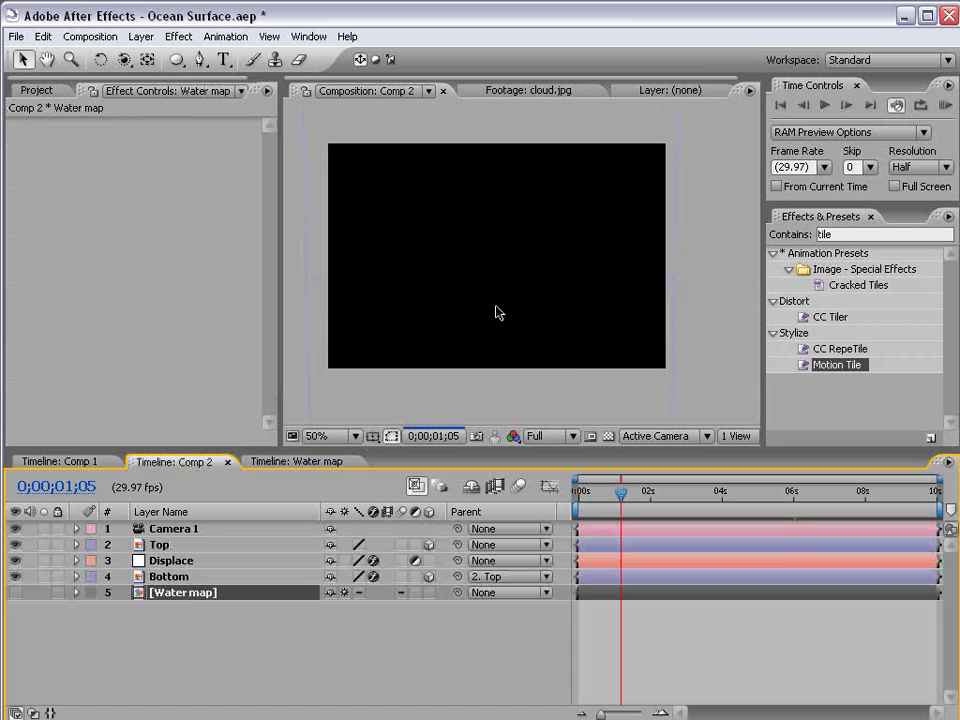
pyautogui.click(168, 577)
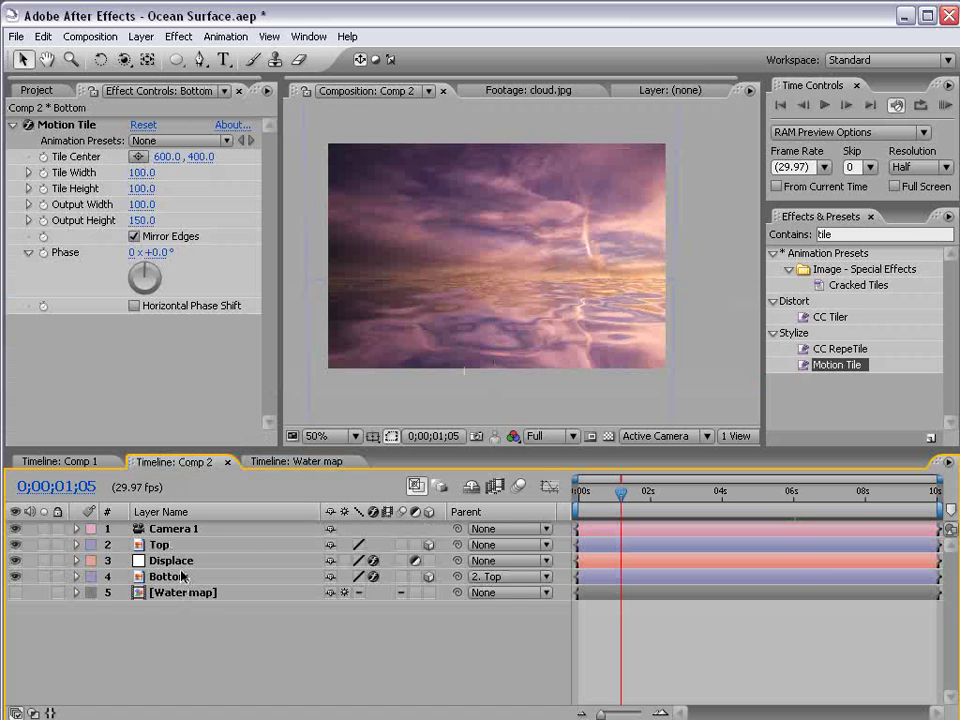
pyautogui.press(',')
pyautogui.press('.')
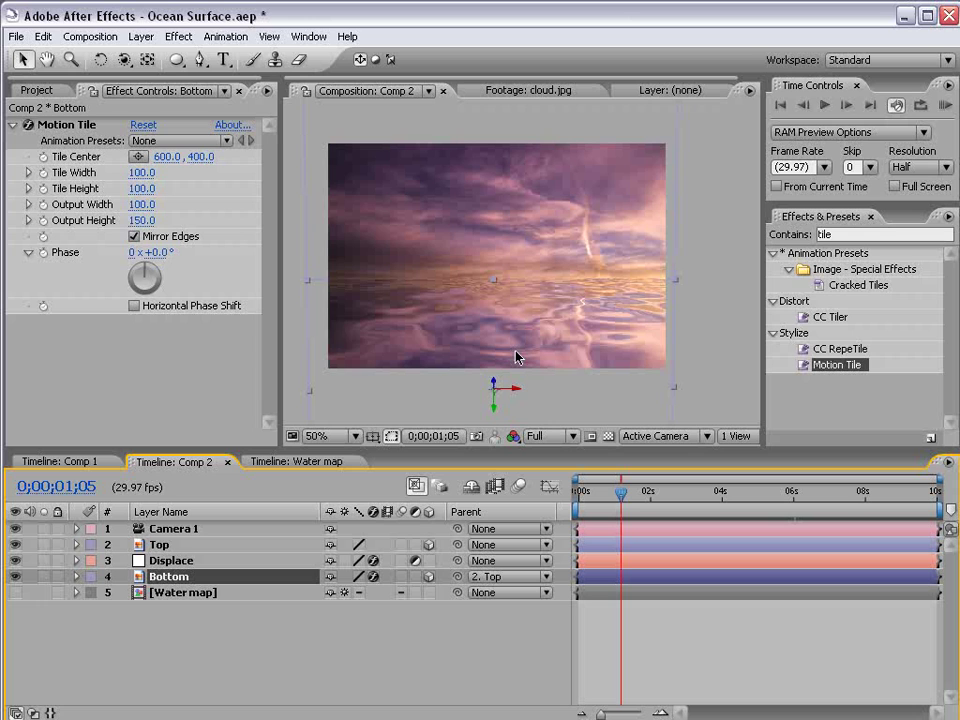
# Apply a Curves effect to the Bottom layer and pull the RGB midtones down to darken the reflection
pyautogui.click(179, 36)
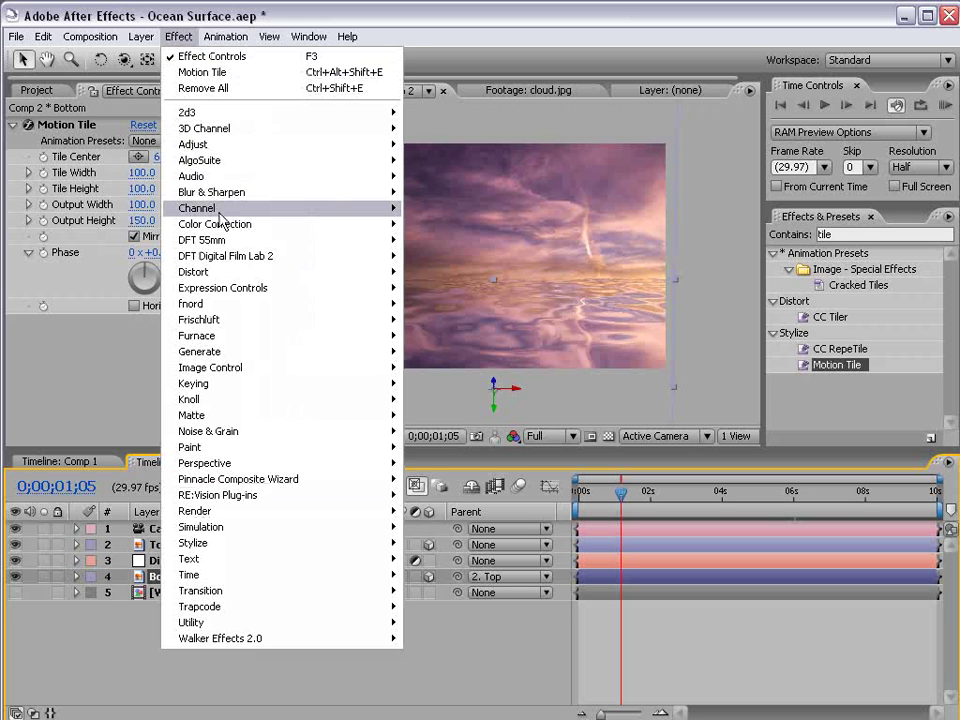
pyautogui.moveTo(218, 227)
pyautogui.click(441, 433)
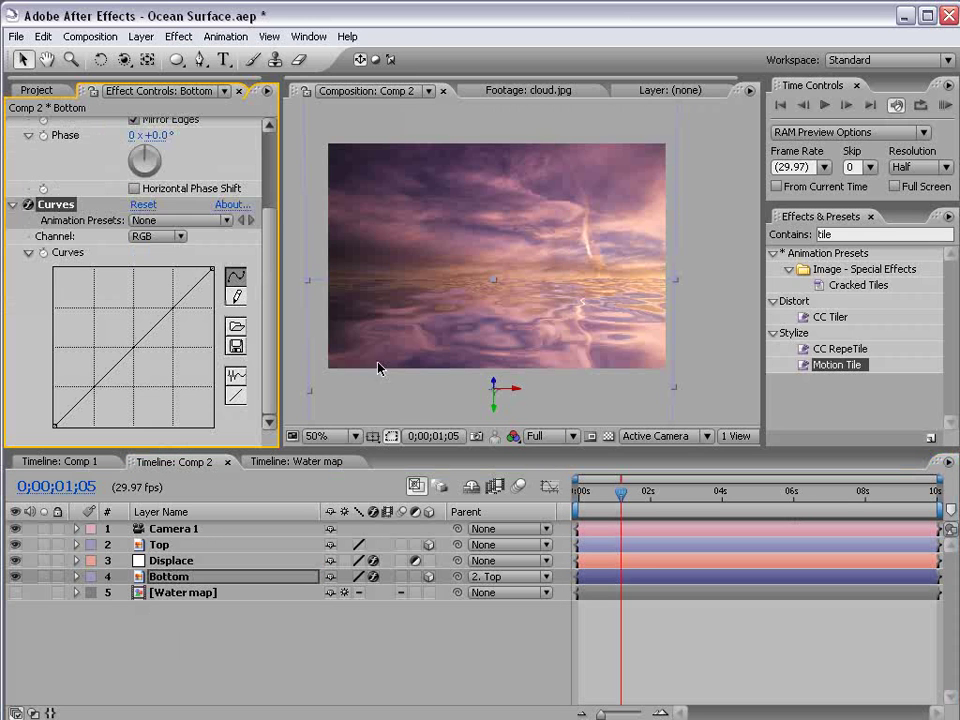
pyautogui.moveTo(144, 337); pyautogui.dragTo(152, 348)
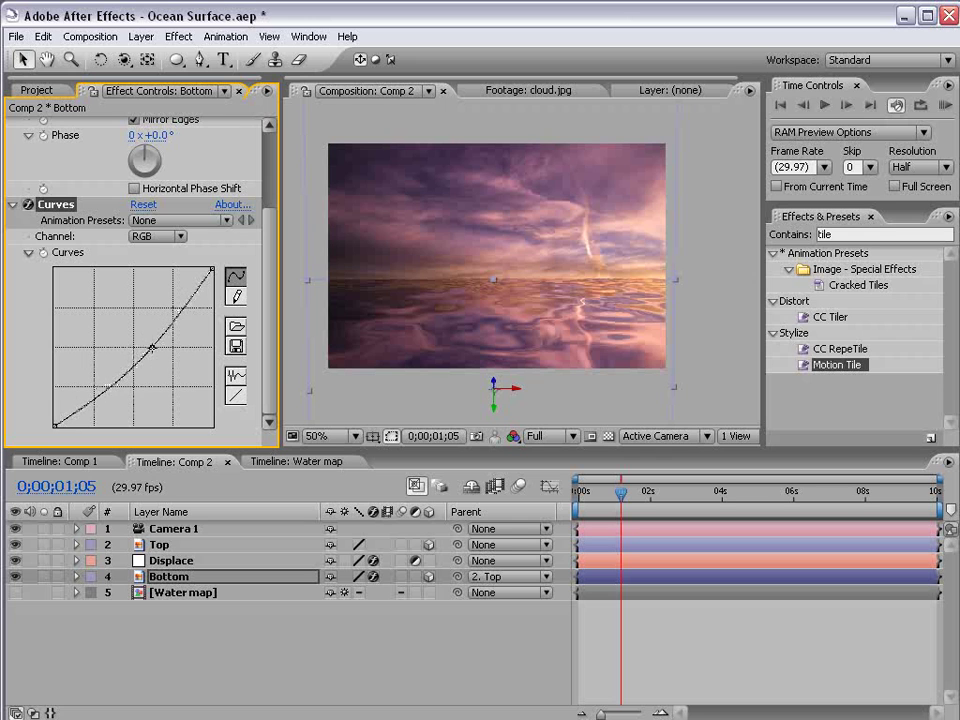
# Add a Tint effect to the Bottom layer with Amount to Tint at 34%, then deselect the layer
pyautogui.click(179, 36)
pyautogui.moveTo(215, 224)
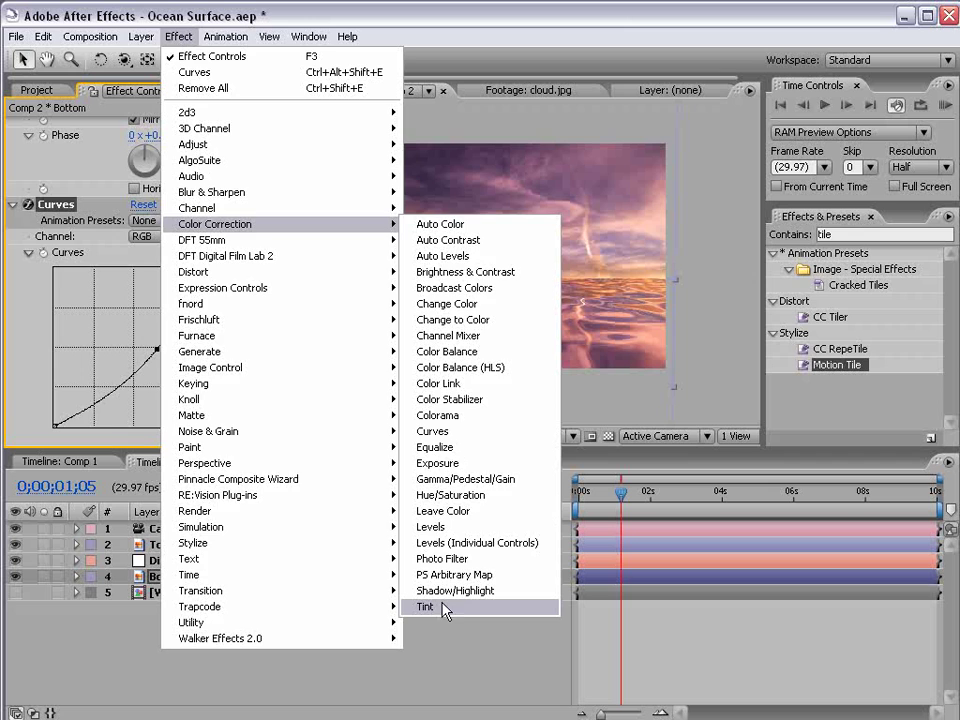
pyautogui.click(466, 612)
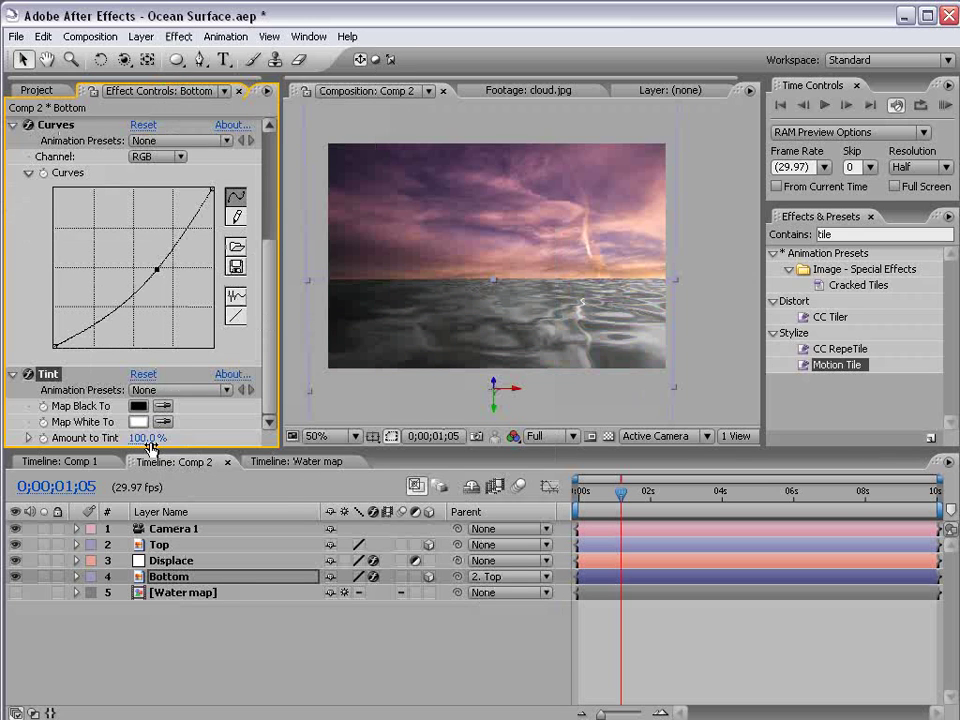
pyautogui.moveTo(145, 440); pyautogui.dragTo(86, 438)
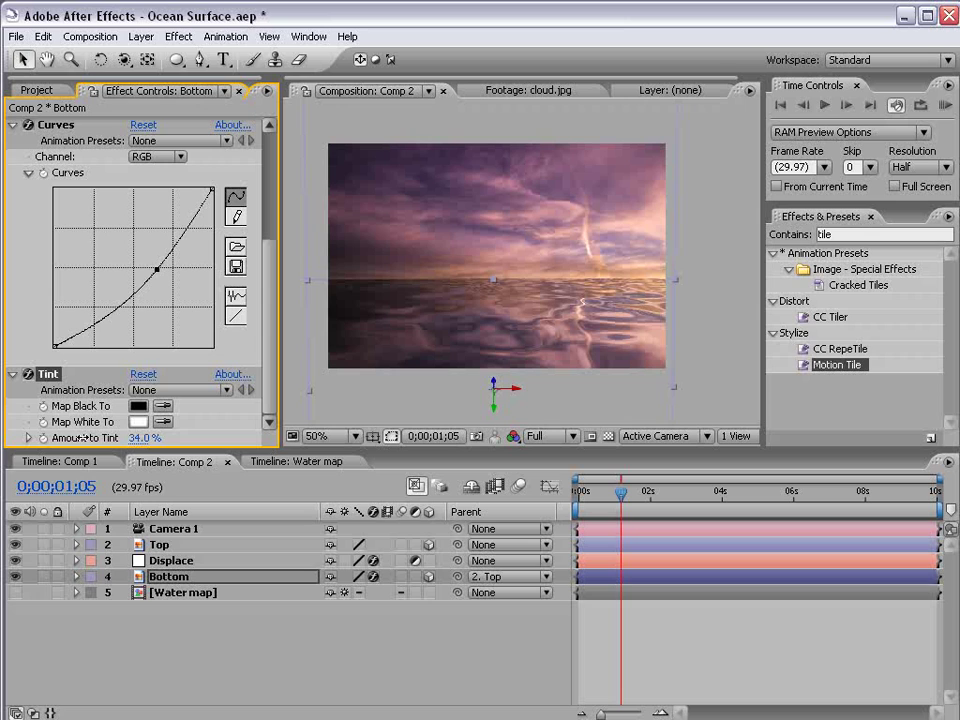
pyautogui.click(614, 660)
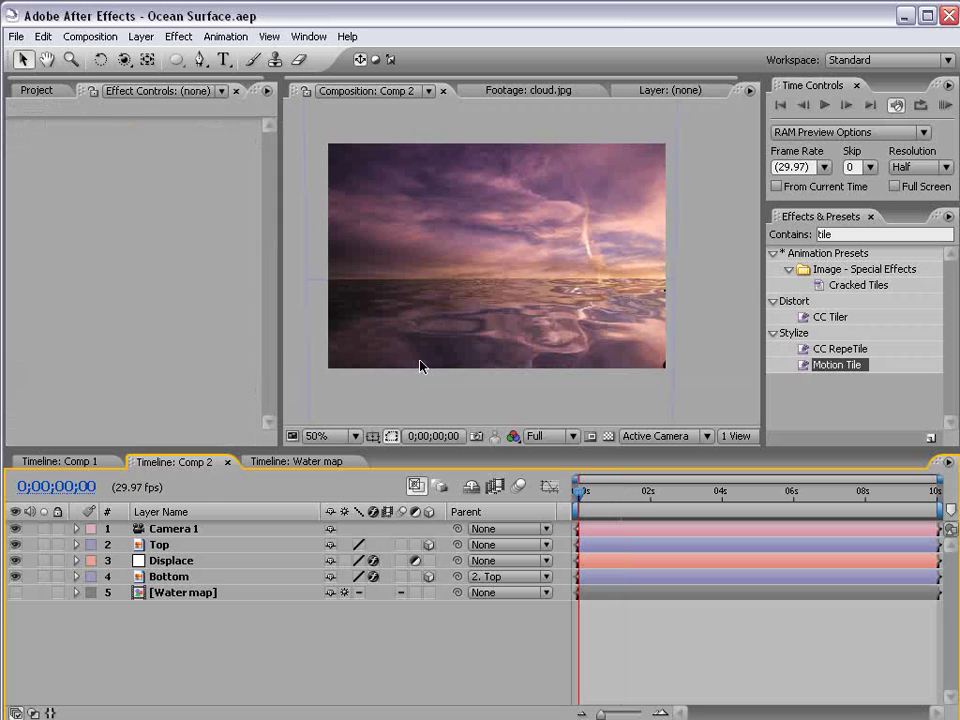
# Set starting keyframes for Camera 1's Point of Interest and Position at 0;00;00;00 in Comp 2
pyautogui.press('c')
pyautogui.press('c')
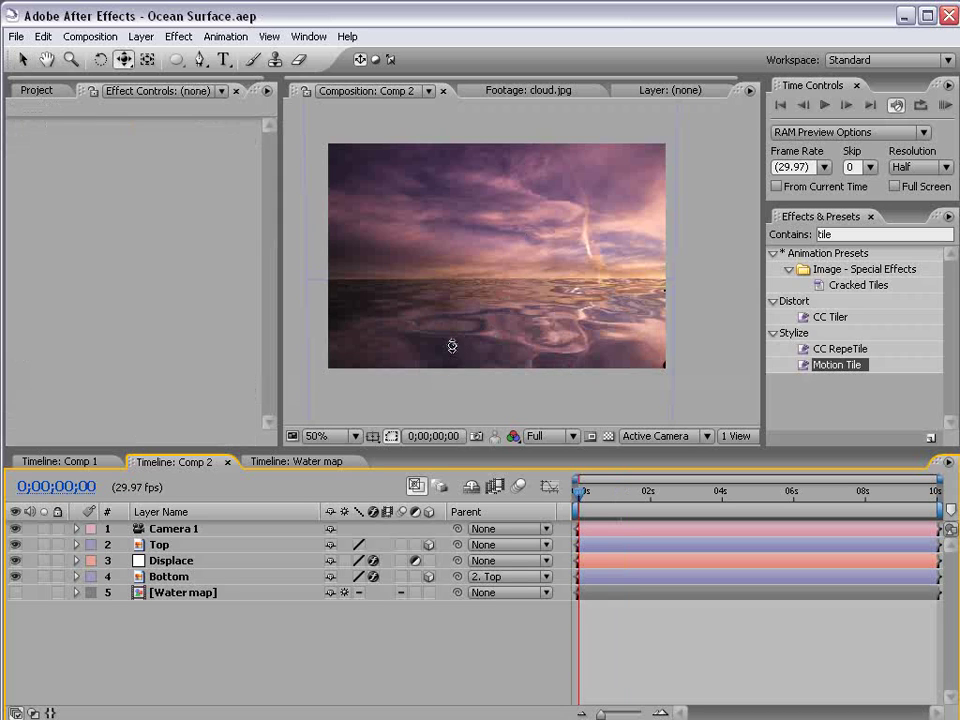
pyautogui.click(153, 529)
pyautogui.press('p')
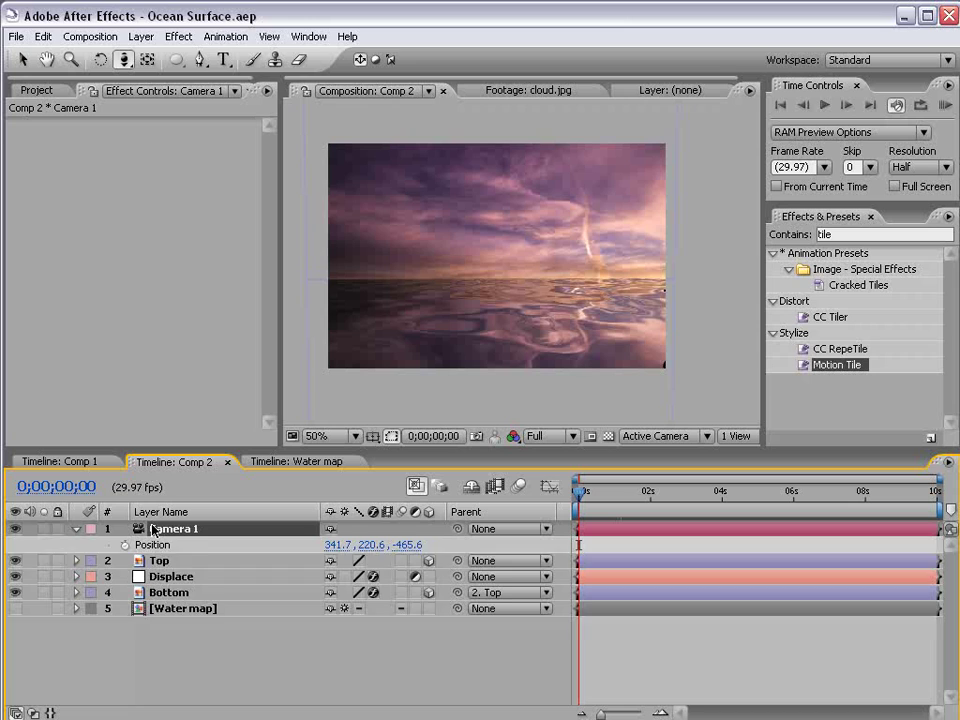
pyautogui.hotkey('shift', 'a')
pyautogui.moveTo(124, 545); pyautogui.dragTo(125, 561)
# At 0;00;01;12, dolly Camera 1 forward over the water to a Position of about 344.9, 223.6, -353.7
pyautogui.click(628, 491)
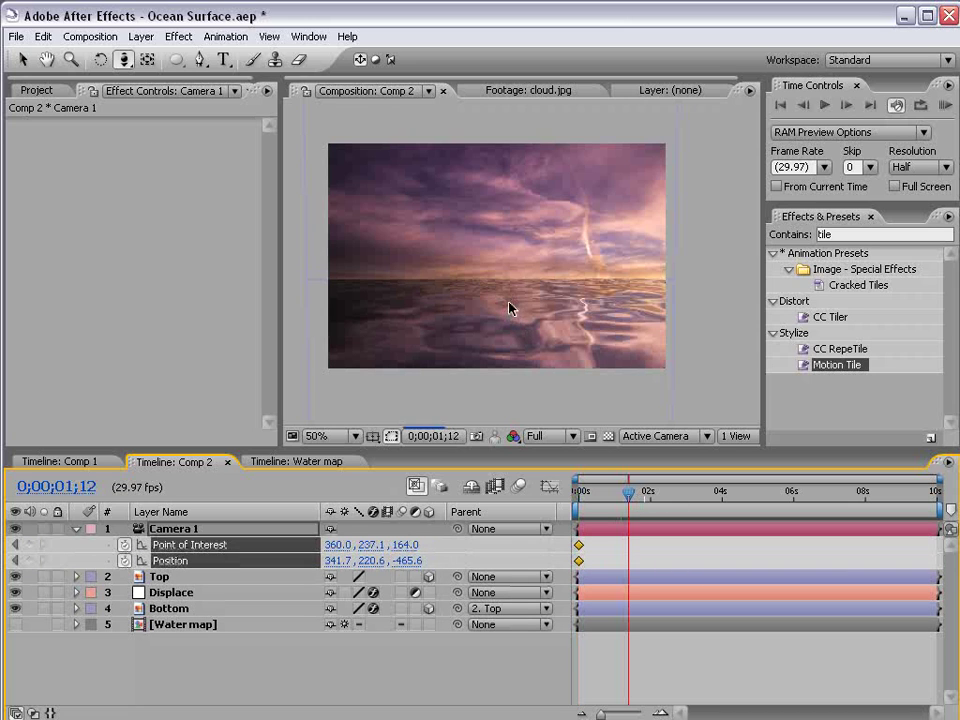
pyautogui.press('c')
pyautogui.press('c')
pyautogui.press('c')
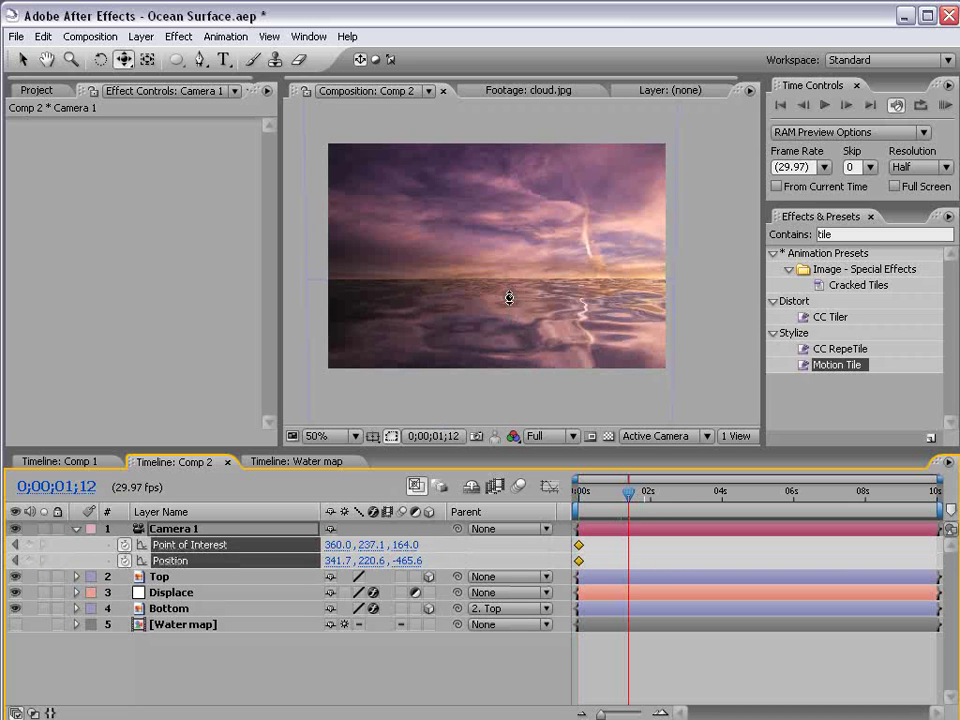
pyautogui.moveTo(510, 310); pyautogui.dragTo(510, 290)
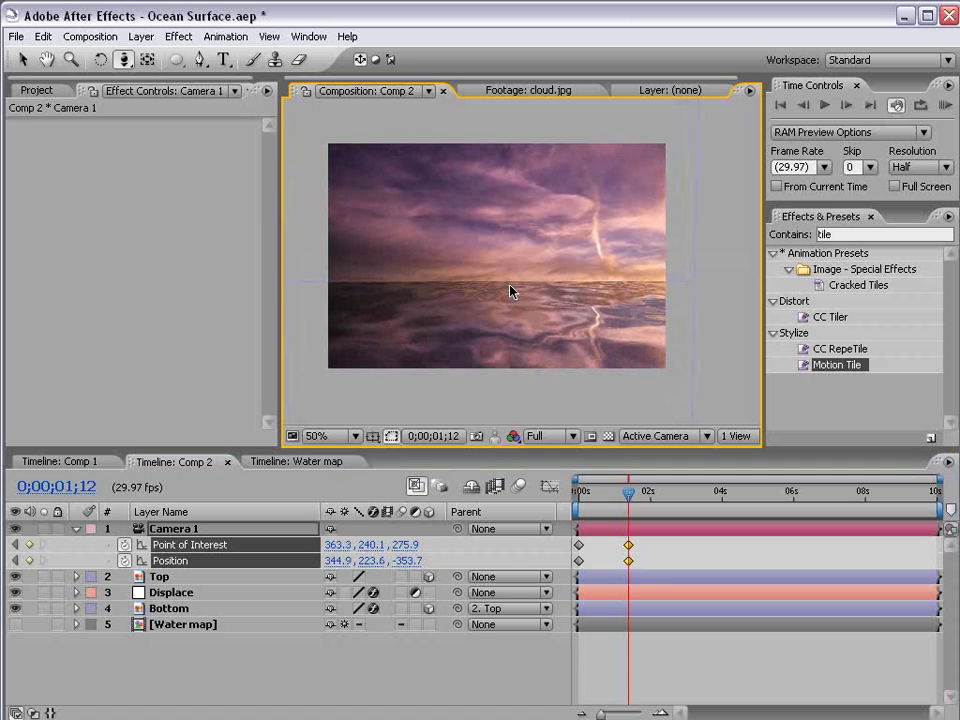
# Apply Easy Ease to all Camera 1 Point of Interest and Position keyframes and RAM preview the camera move
pyautogui.click(200, 550)
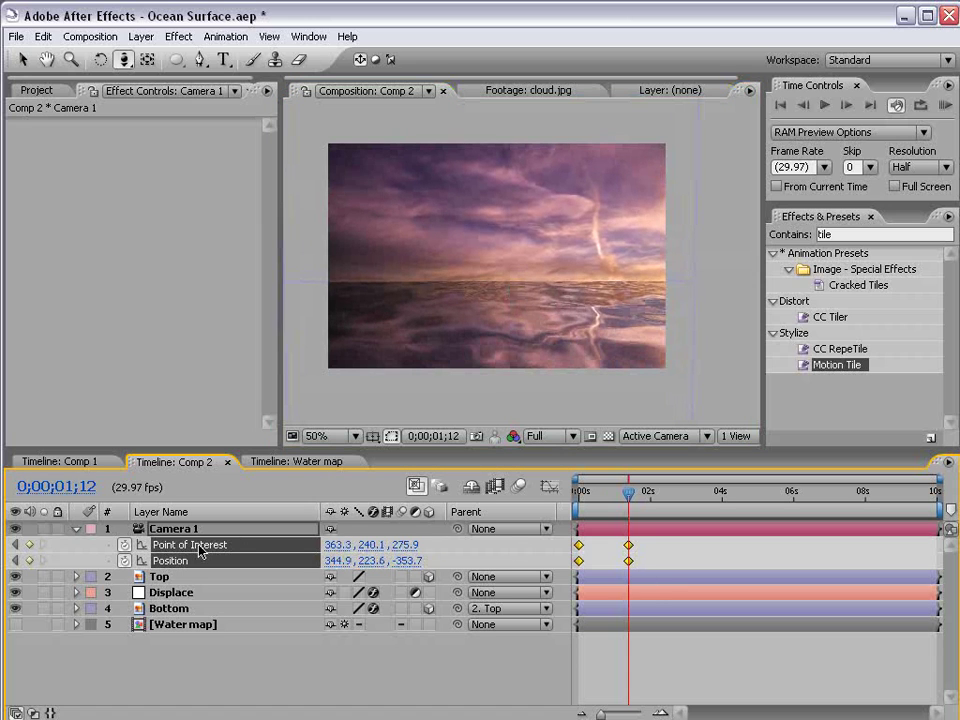
pyautogui.press('F9')
pyautogui.press('KP_0')
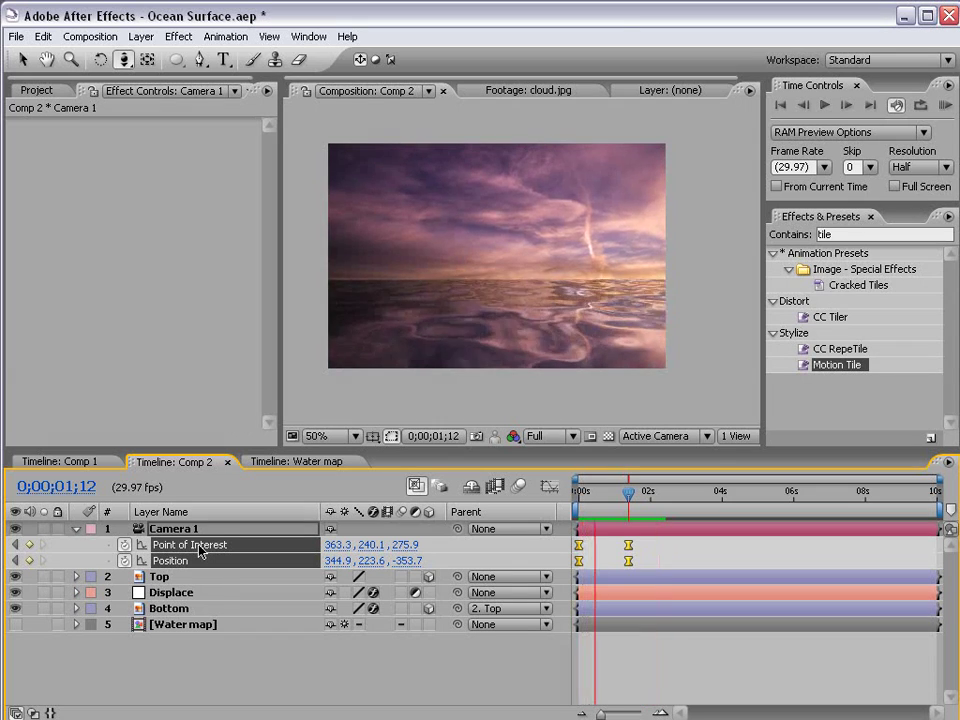
pyautogui.press('space')
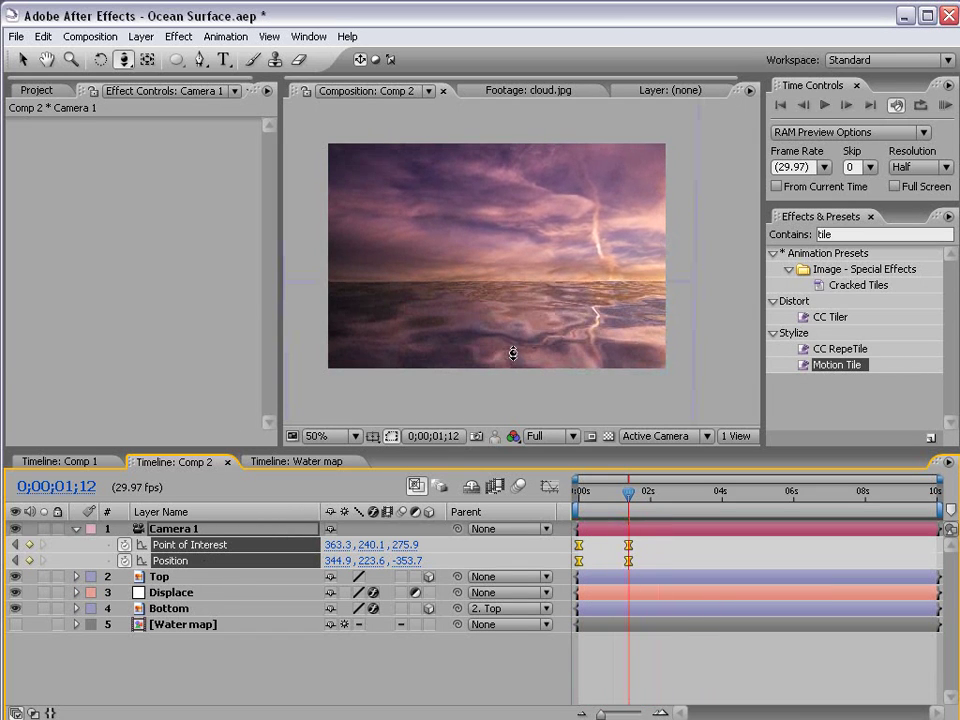
# Orbit Camera 1 around the ocean scene at 0;00;01;12 to try different angles on the water
pyautogui.press('c')
pyautogui.moveTo(549, 285); pyautogui.dragTo(543, 295)
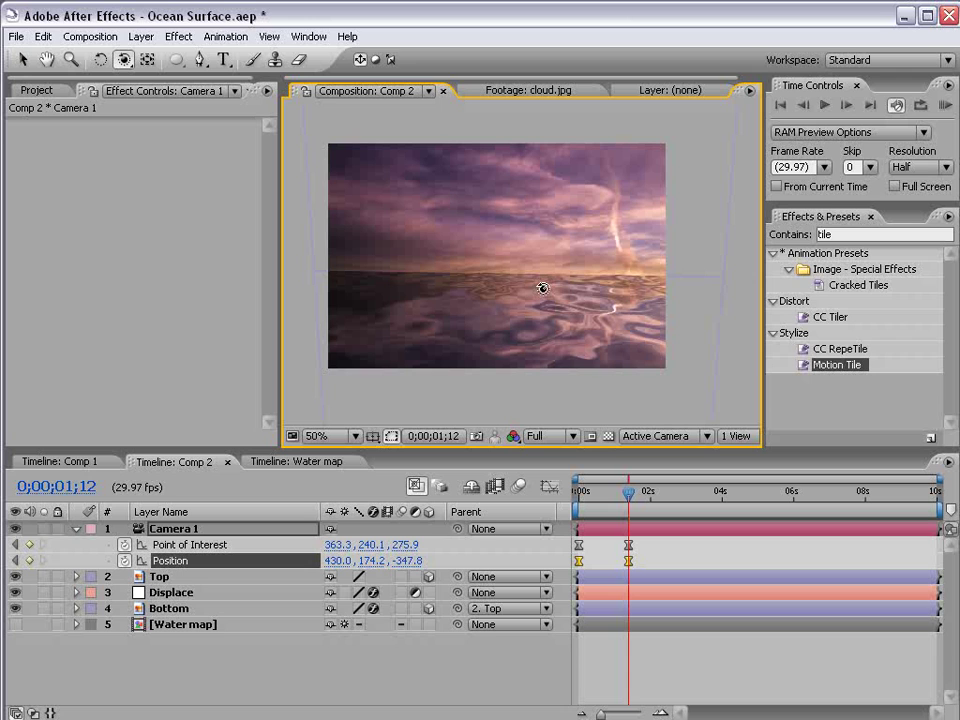
pyautogui.moveTo(510, 302); pyautogui.dragTo(522, 293)
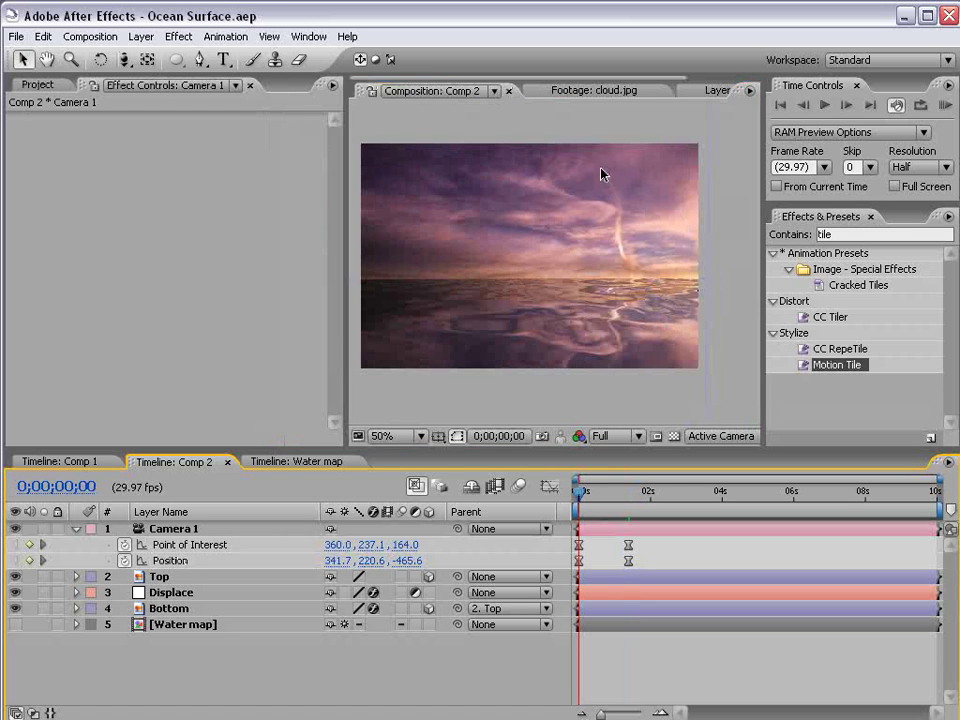
# Switch to Comp 1, orbit the camera around the VideoCopilot.net text and its water reflection, and deselect the text layer
pyautogui.click(90, 461)
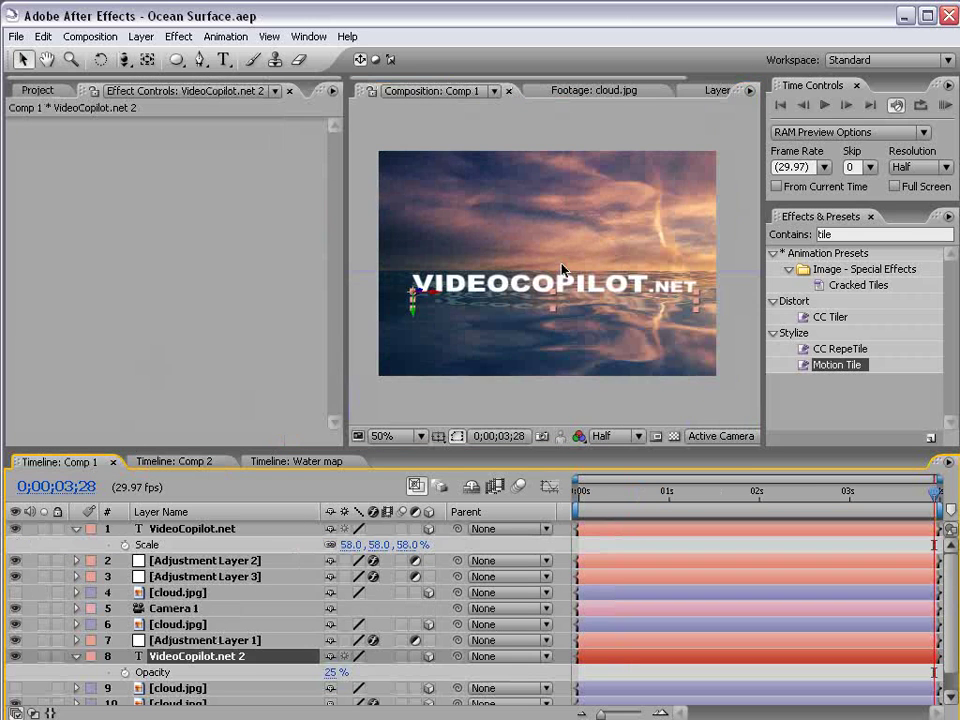
pyautogui.press('y')
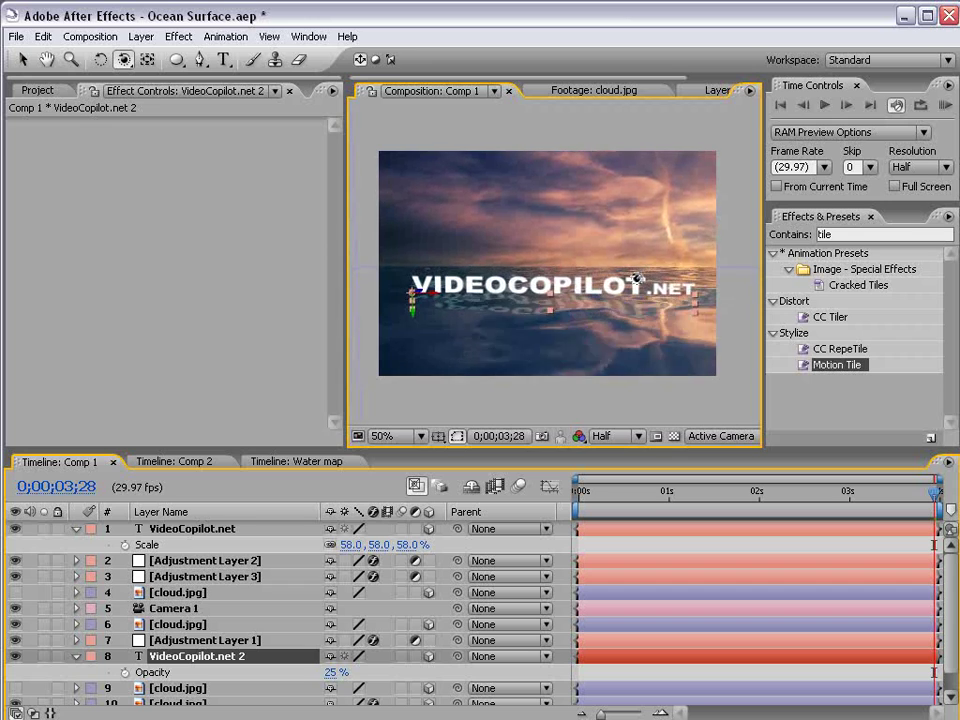
pyautogui.click(630, 546)
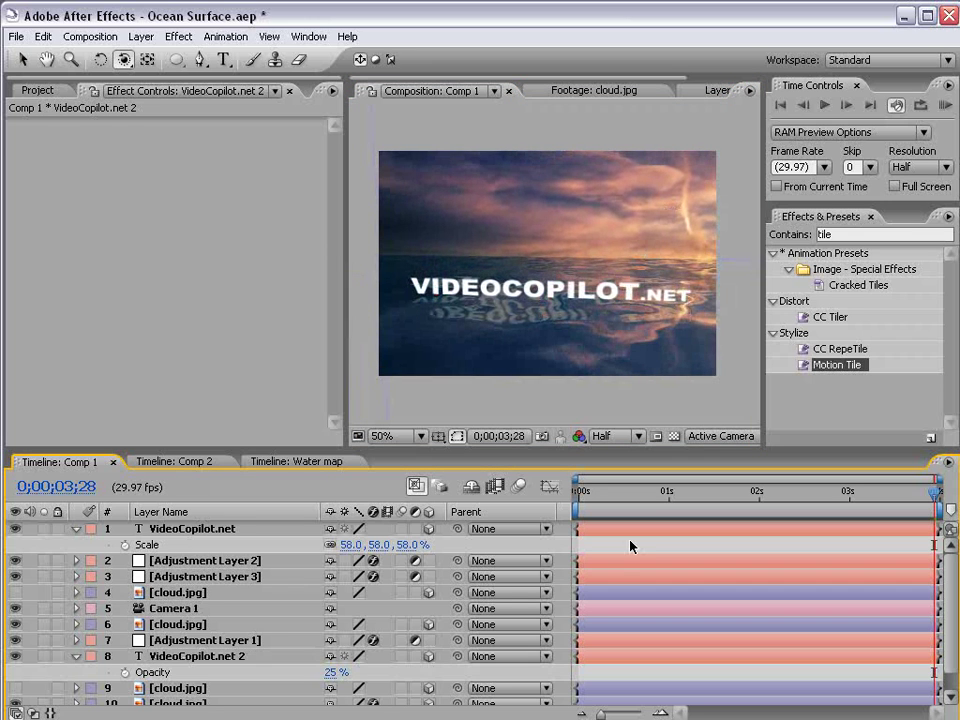